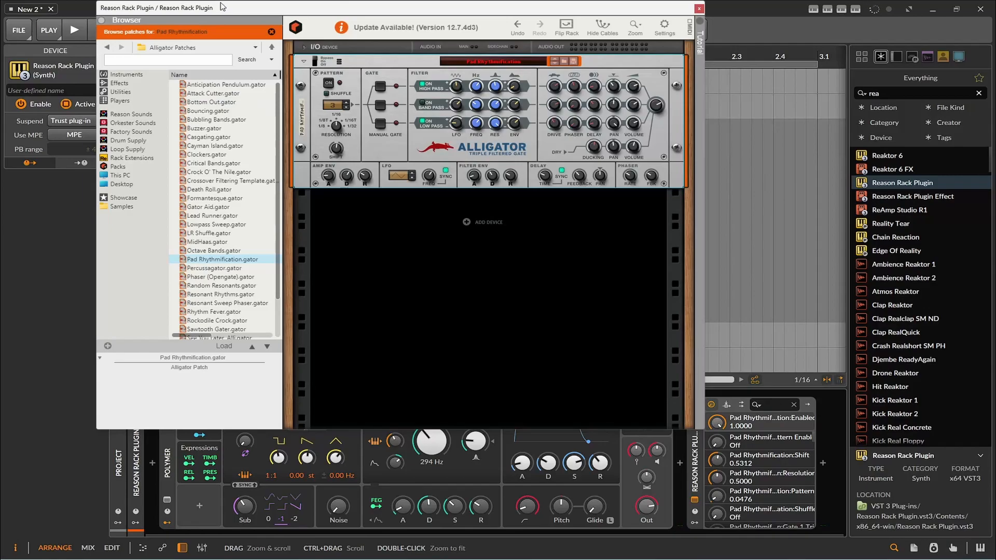
Reposition the Reason Rack window, switch the Alligator on, and enable its pattern.
drag(222, 7, 648, 232)
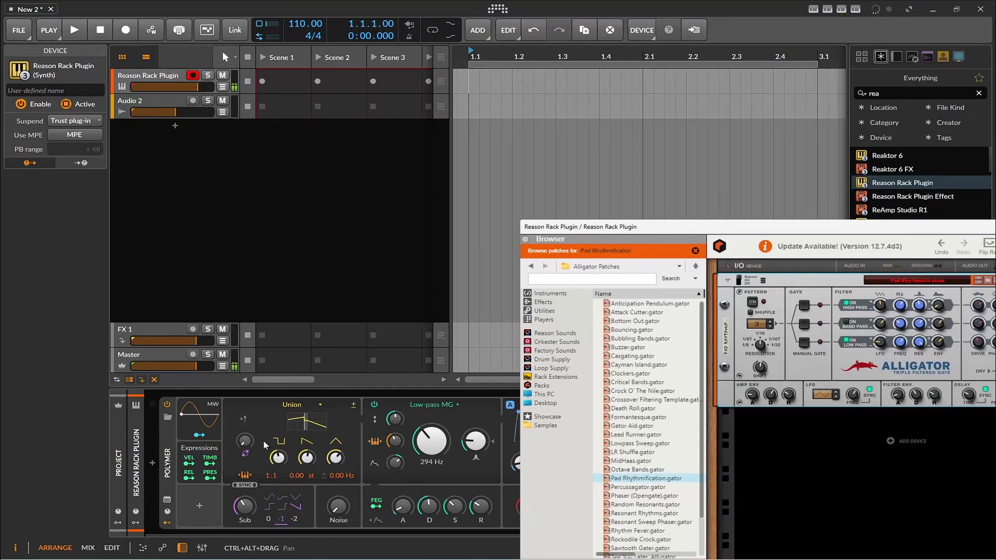
drag(705, 233, 202, 68)
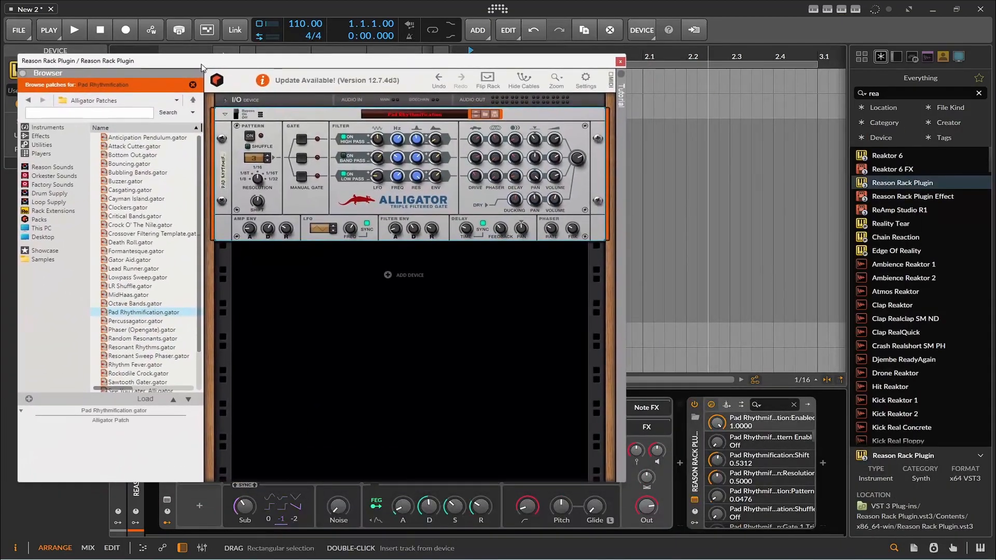
click(235, 115)
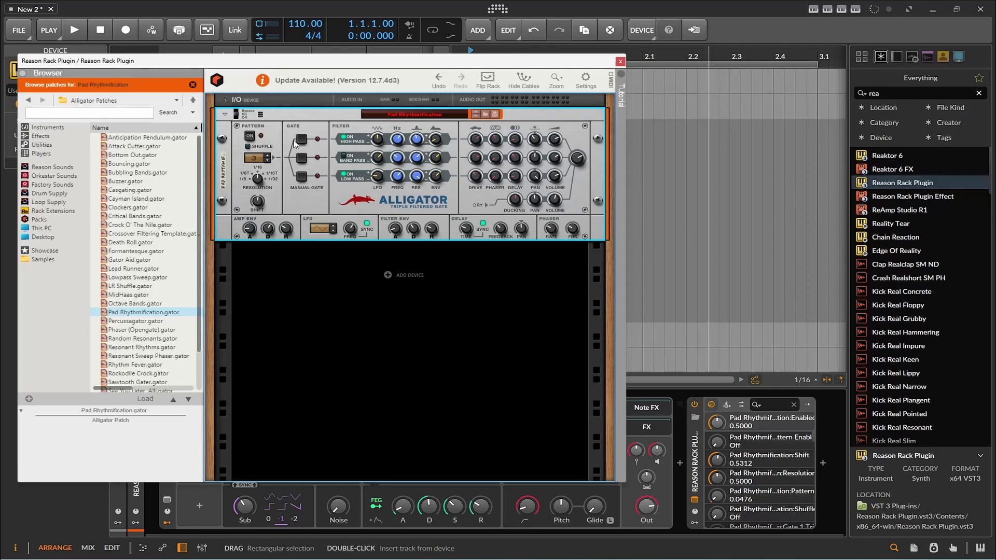
click(249, 137)
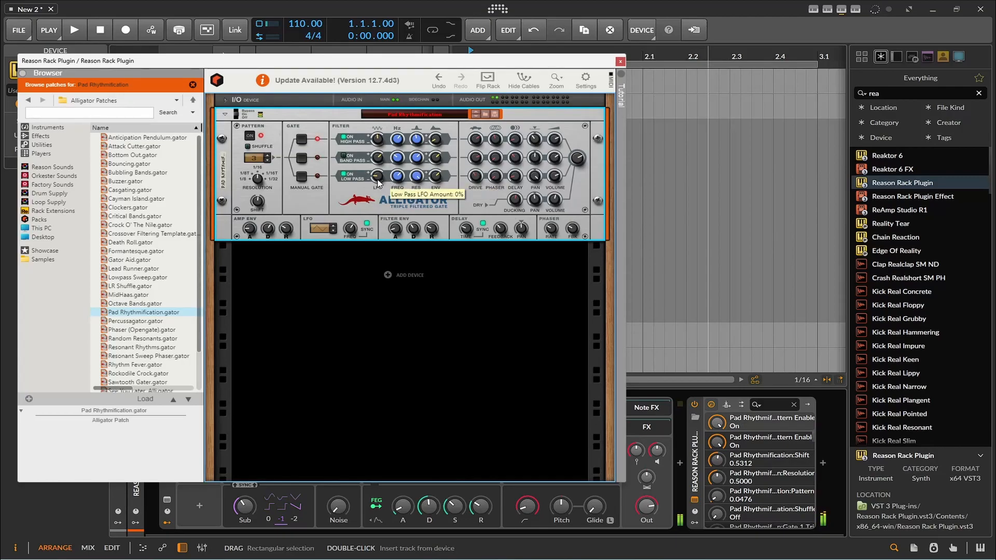
Open the on-screen keyboard and play several notes through the Alligator.
click(979, 548)
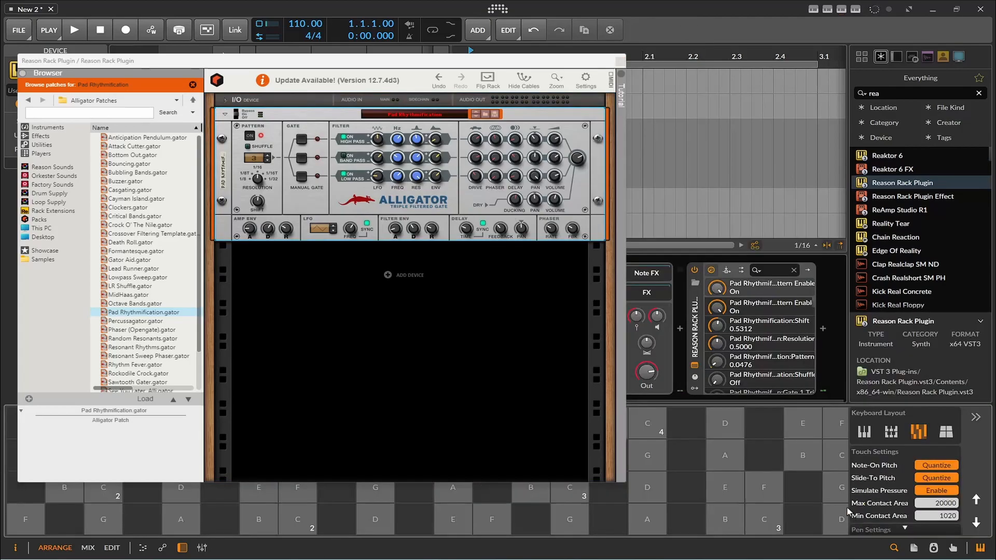
click(308, 524)
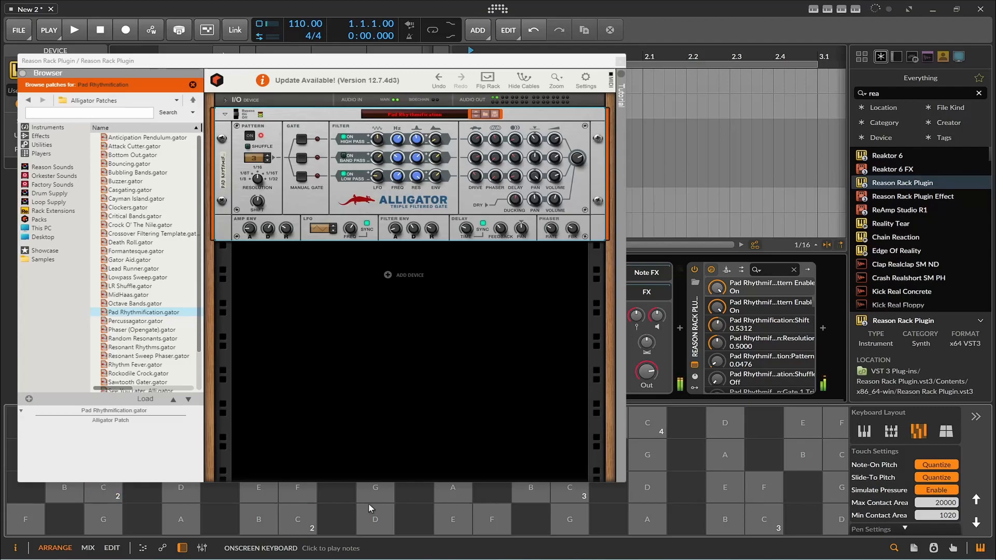
click(561, 494)
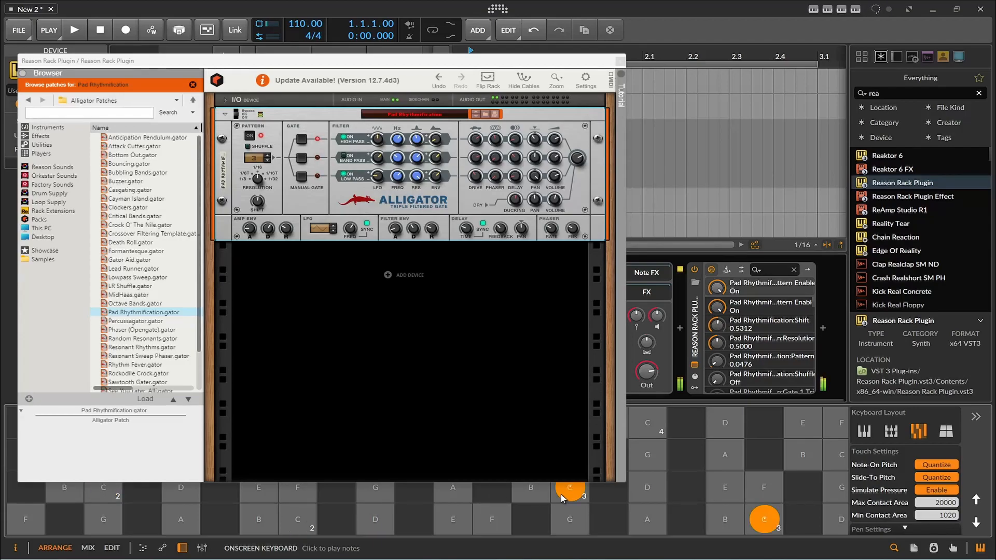
click(643, 494)
click(723, 490)
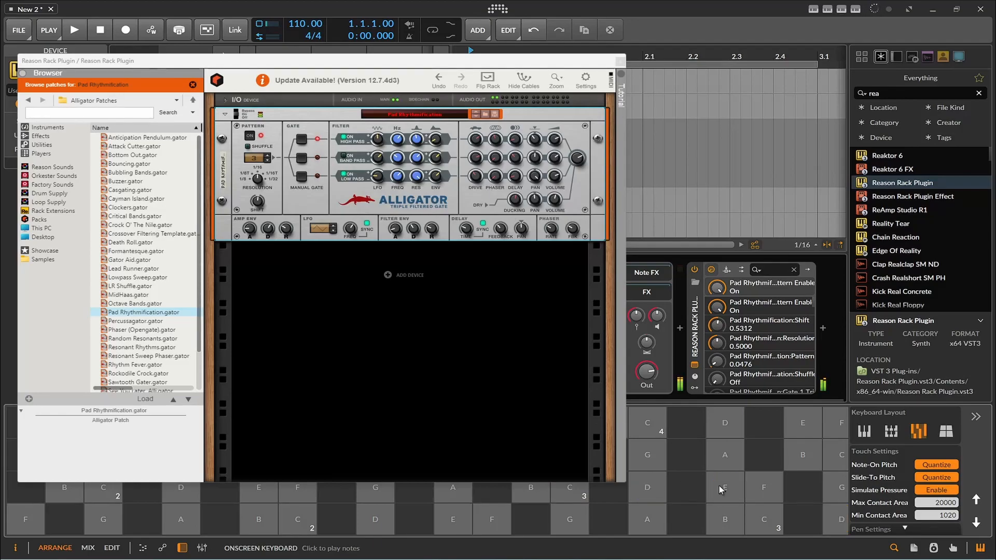
Enable Shuffle and set the pattern resolution to 1/16T after trying 1/8.
drag(257, 179, 259, 202)
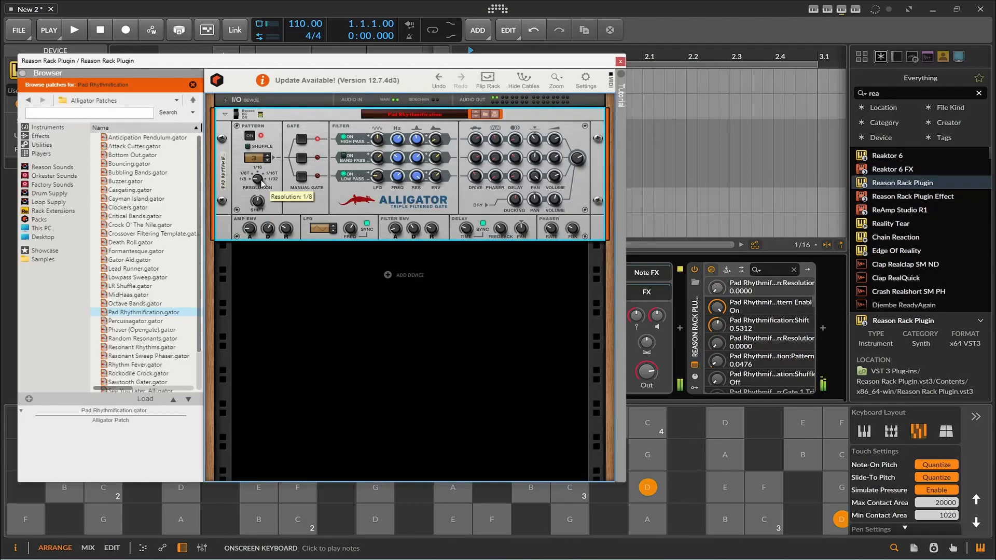
click(247, 146)
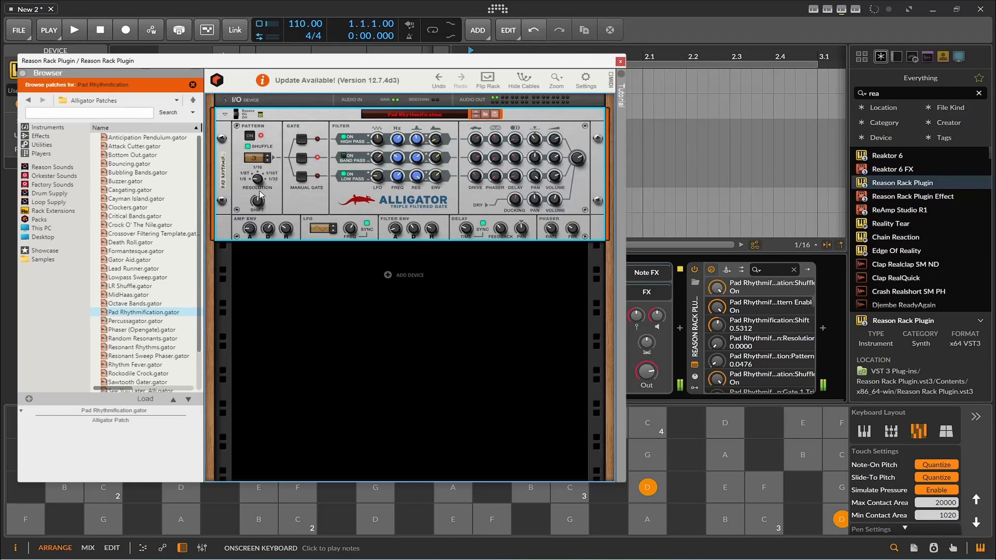
drag(259, 183, 259, 156)
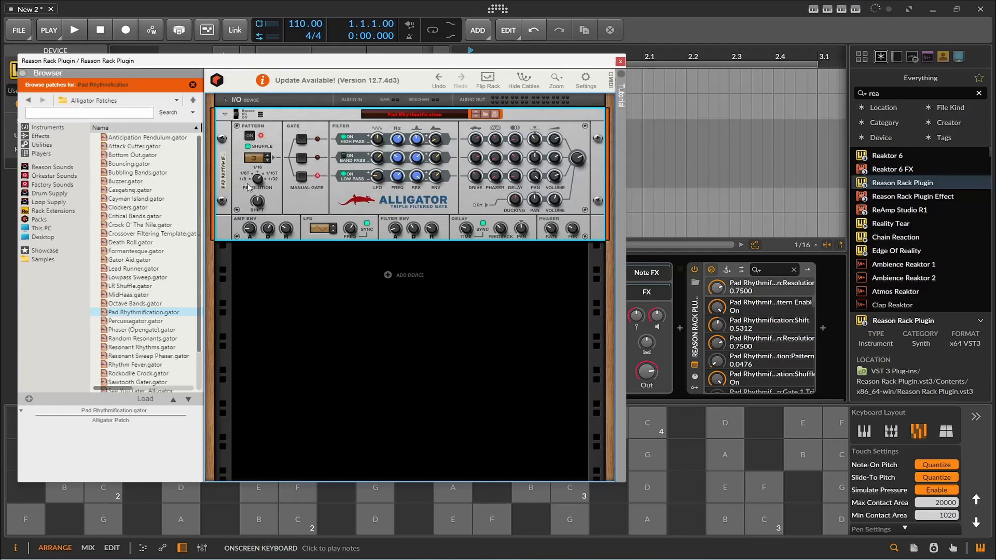
Turn the Alligator's pattern off and trigger gates 1, 2 and 3 manually to audition each filter channel.
click(303, 140)
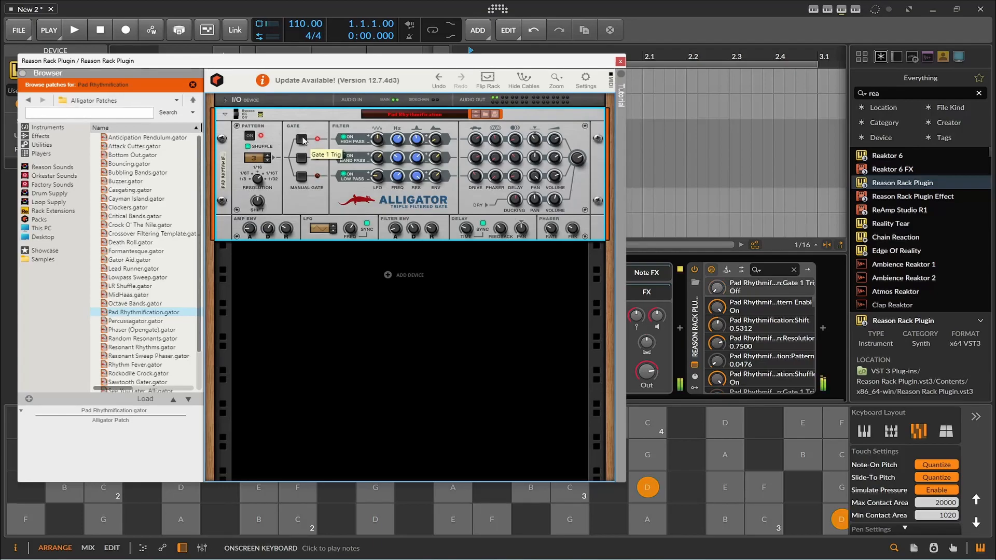
click(252, 137)
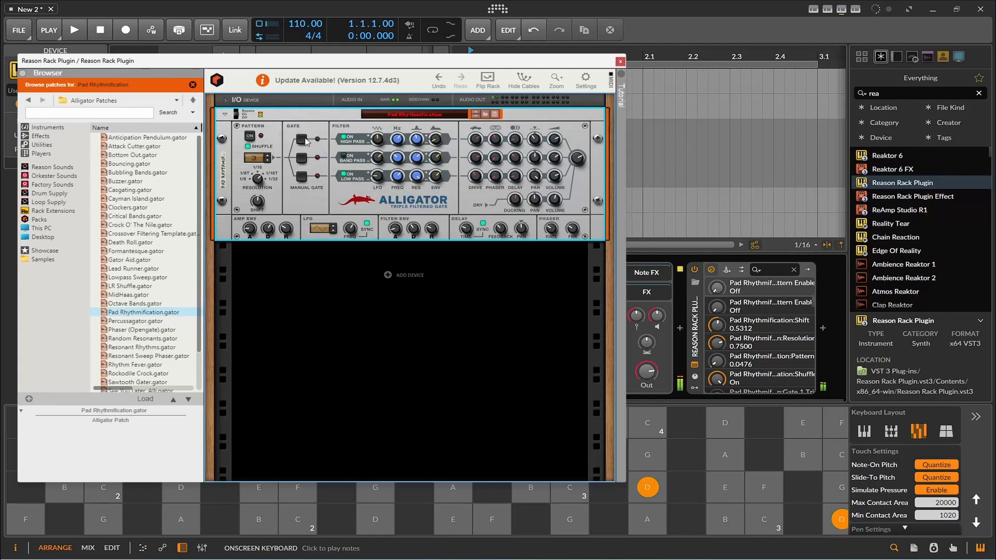
click(305, 141)
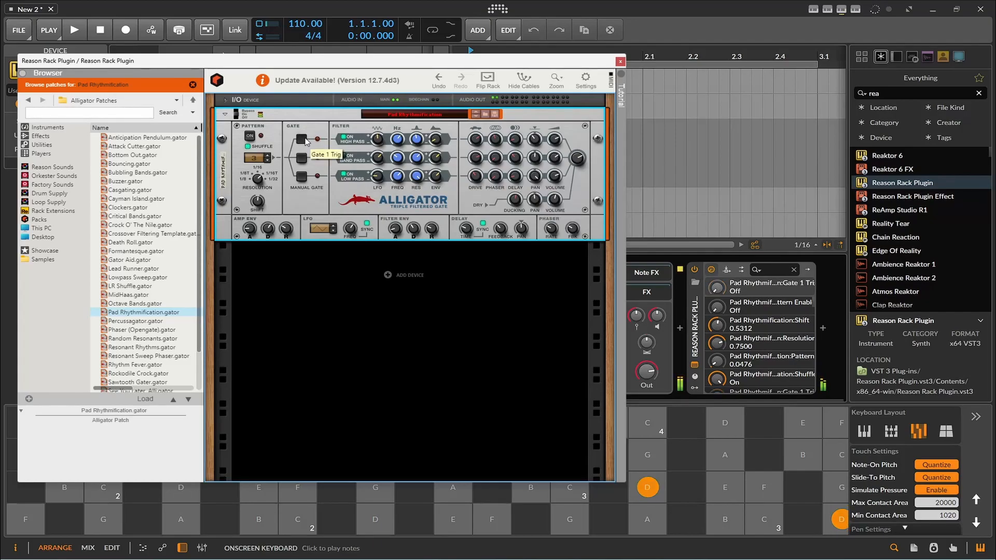
click(303, 165)
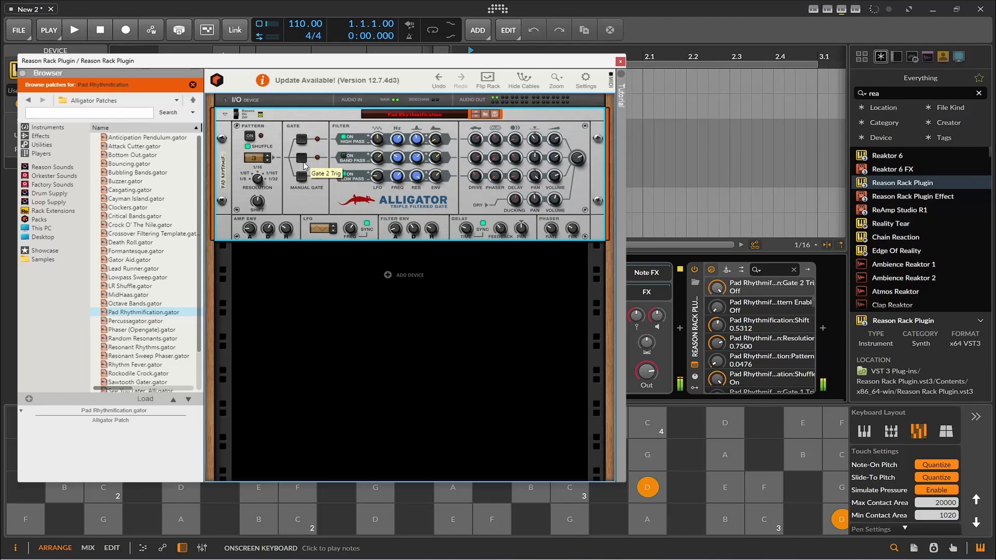
click(304, 183)
click(302, 158)
click(302, 140)
click(304, 141)
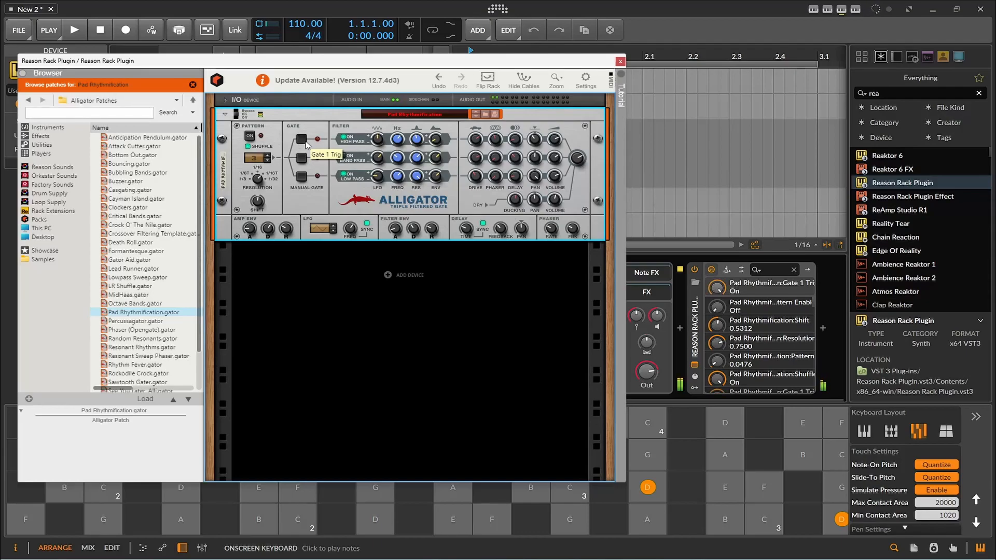
click(306, 145)
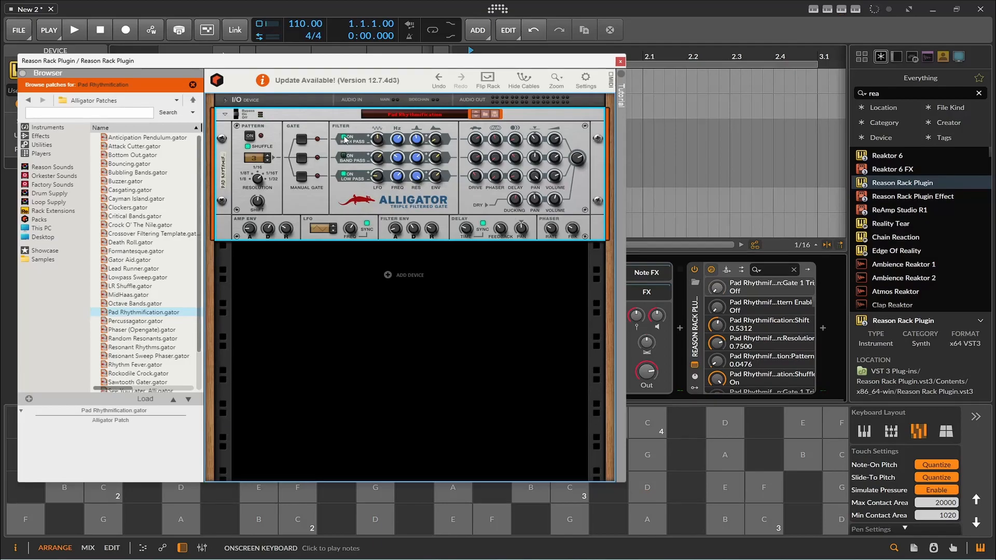
Toggle the high-pass filter off and on while triggering gate 1 to compare the filtered and unfiltered sound.
click(345, 141)
click(345, 141)
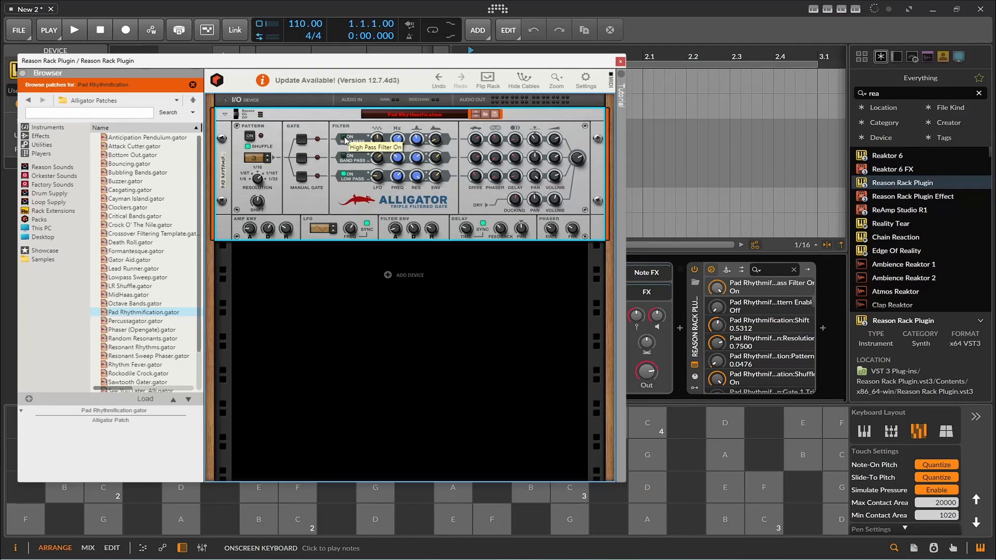
click(304, 141)
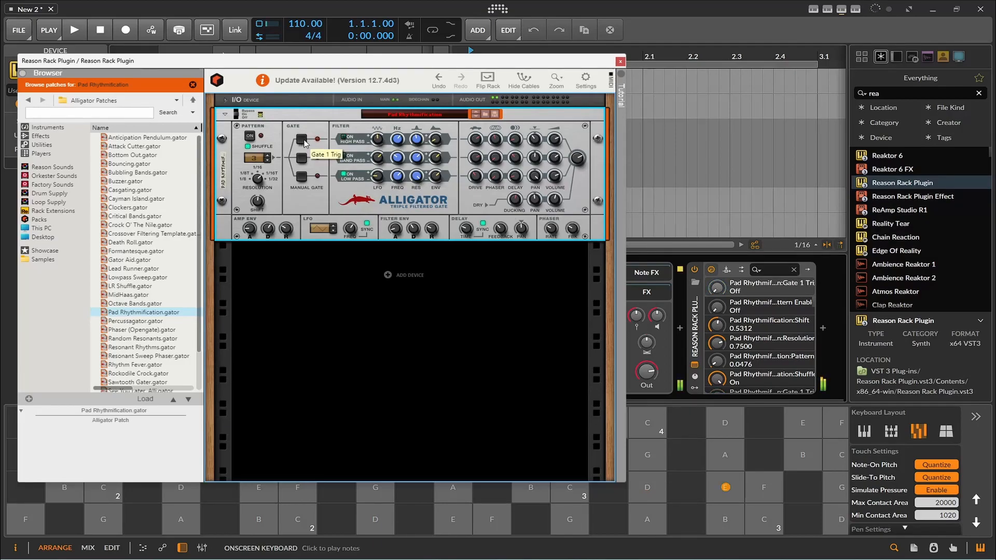
click(303, 142)
click(303, 142)
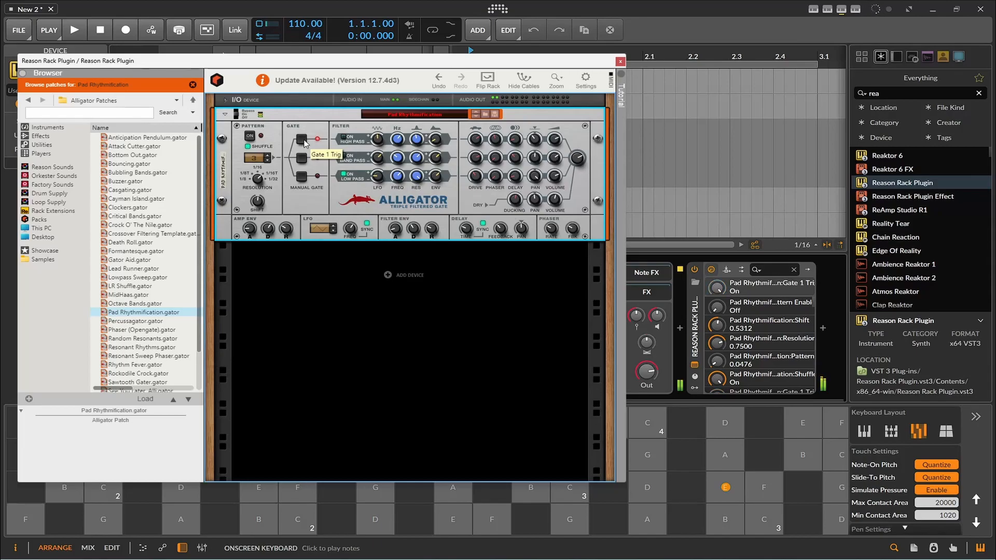
click(343, 138)
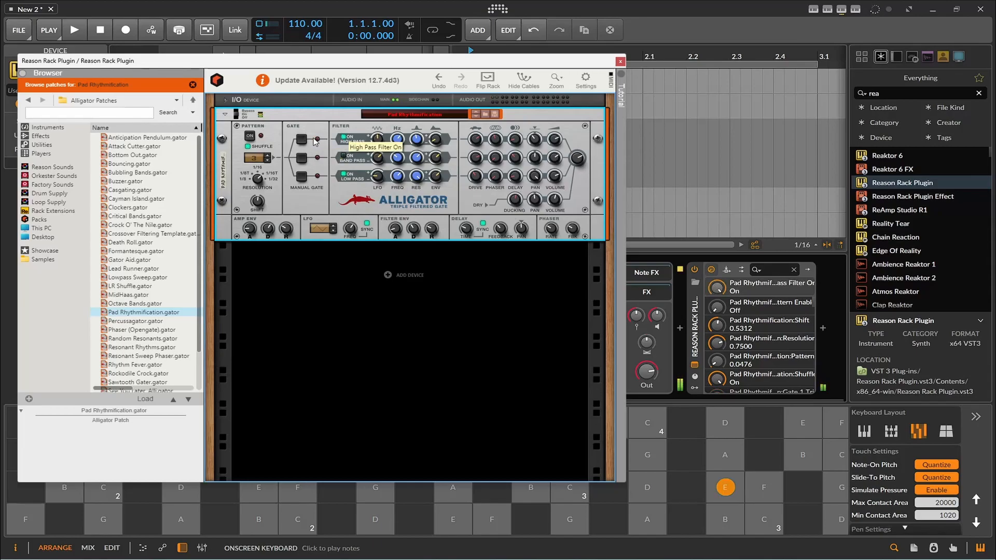
click(305, 142)
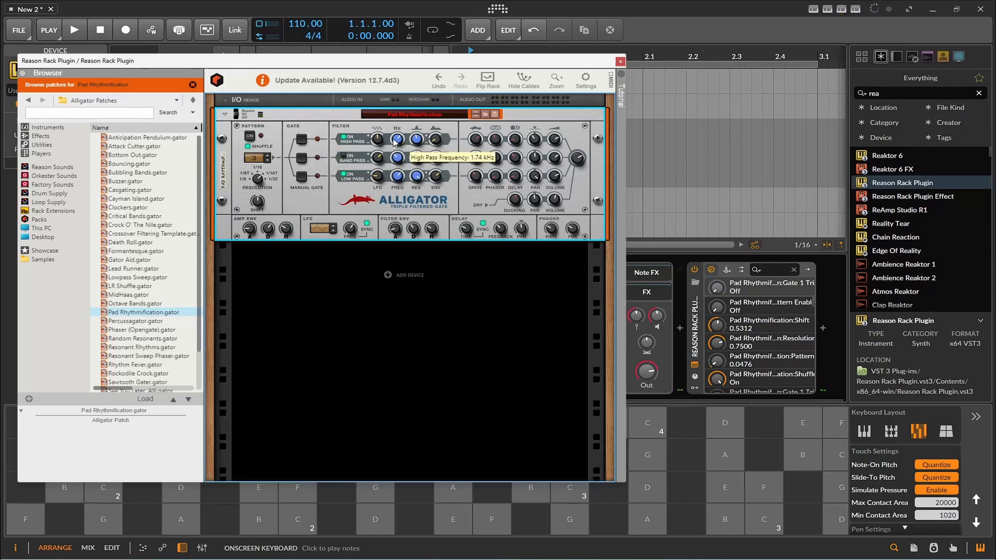
Set the high-pass filter's envelope amount to about 0.77 and audition it by triggering gate 1.
drag(413, 143, 436, 126)
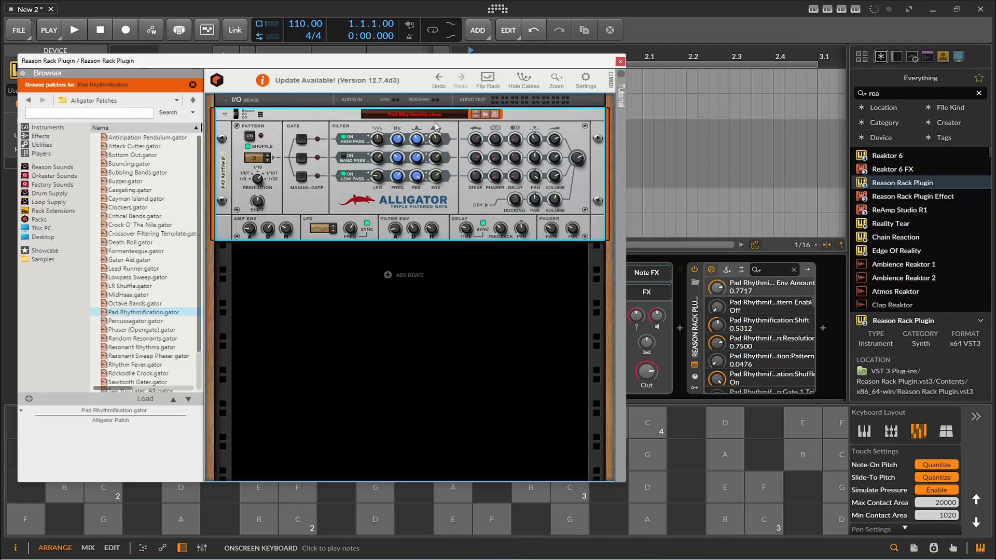
click(301, 139)
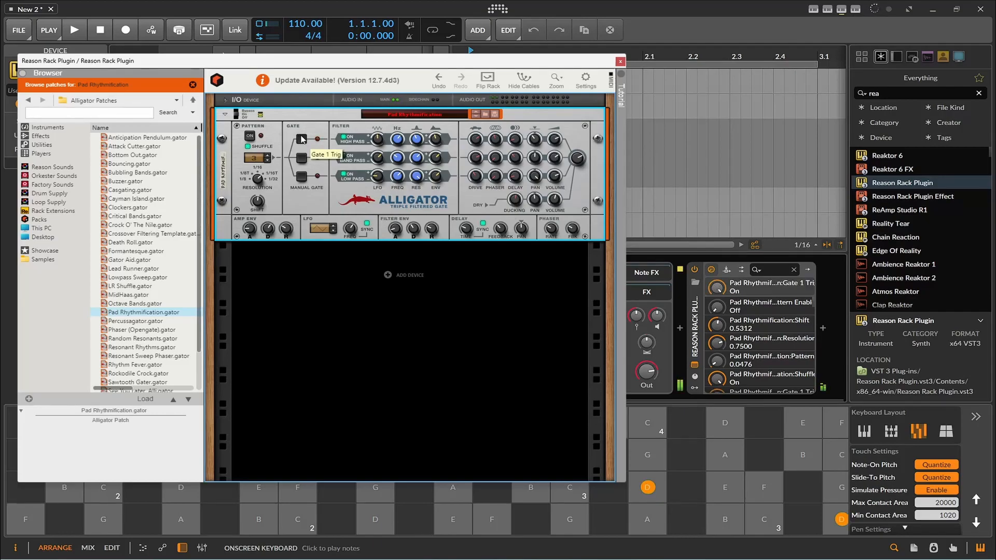
Enable the pattern and band-pass filter, then set the low-pass pan to about 0.60 and raise the delay amount to 1.0.
click(250, 135)
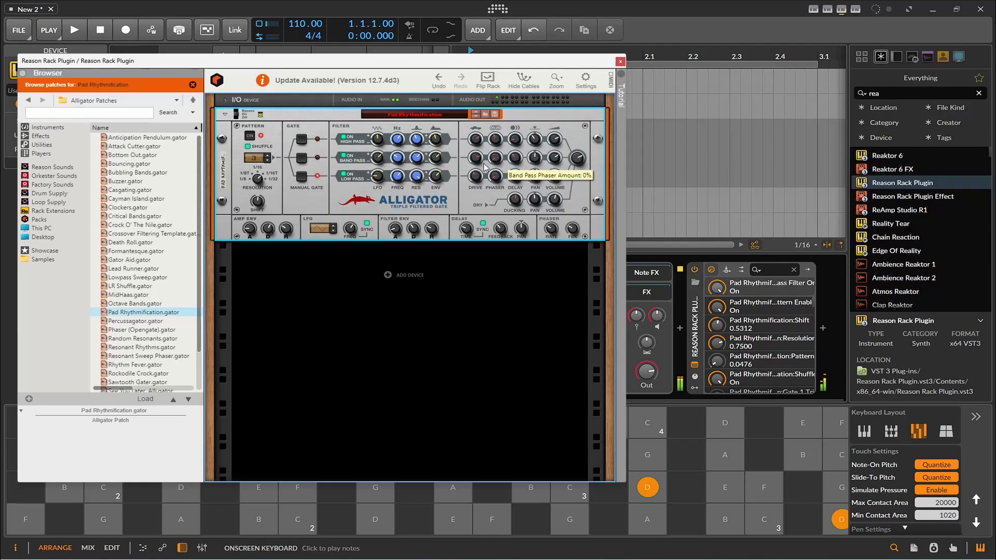
drag(542, 199, 530, 193)
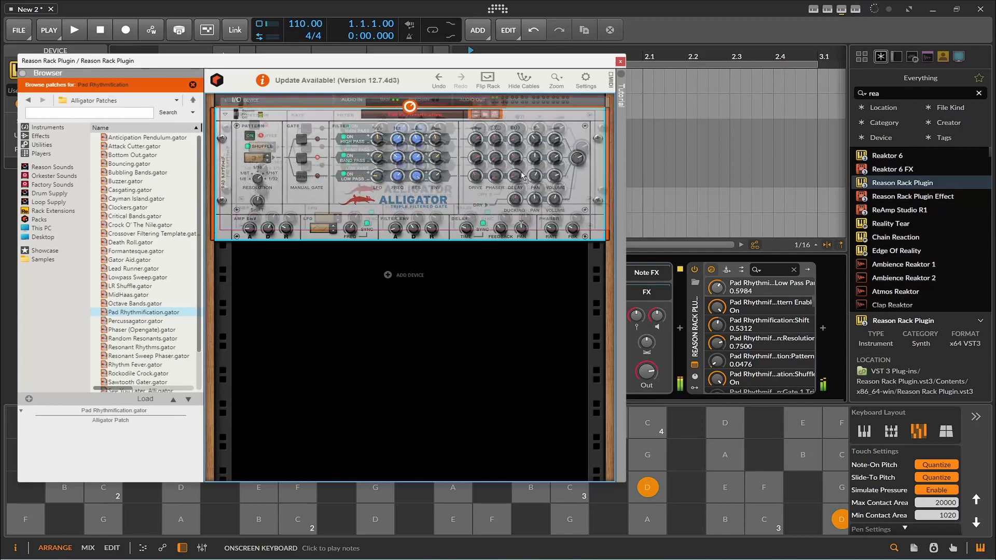
drag(521, 159, 520, 122)
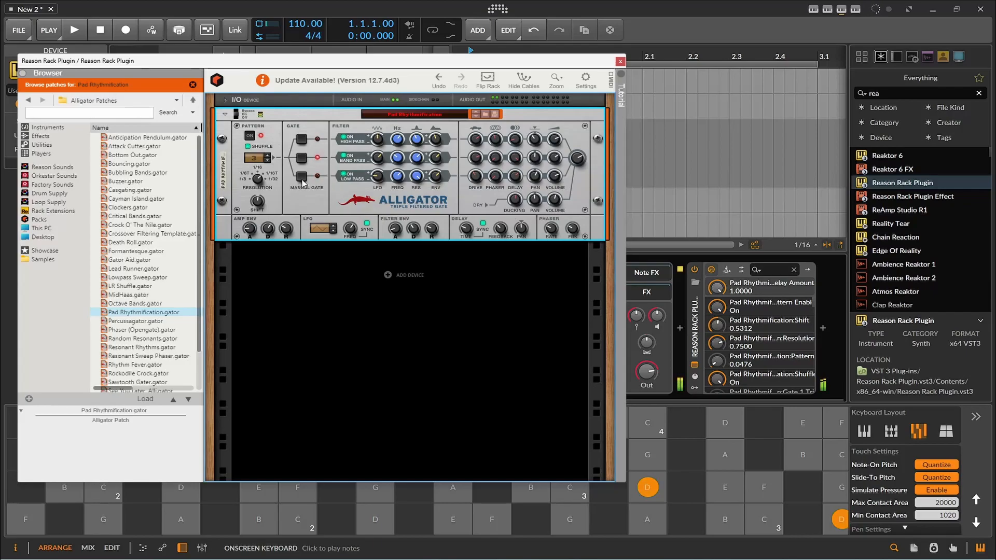
Switch off all three filters and adjust the envelopes, with filter decay at 79% and a release of about 0.96.
click(356, 139)
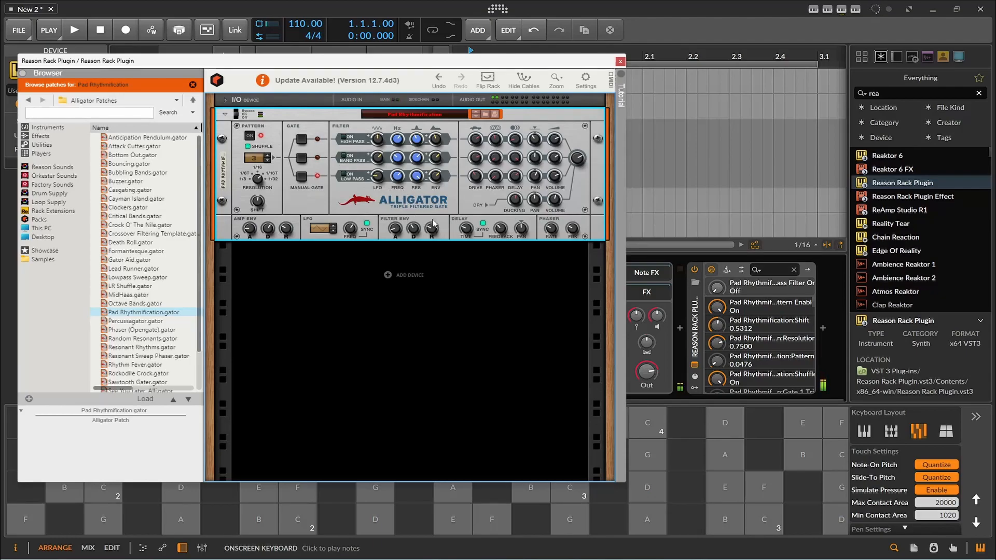
drag(432, 227, 432, 203)
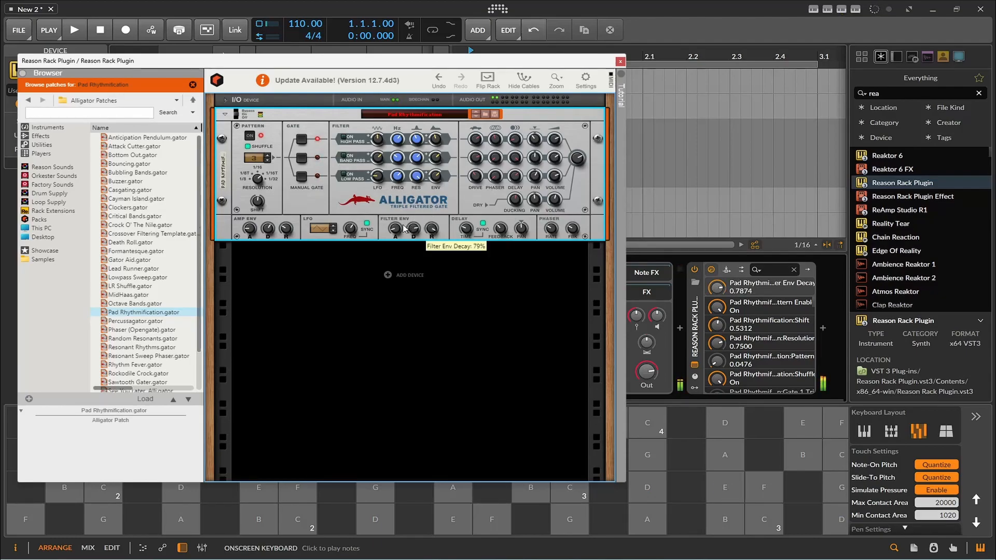
drag(342, 230, 347, 239)
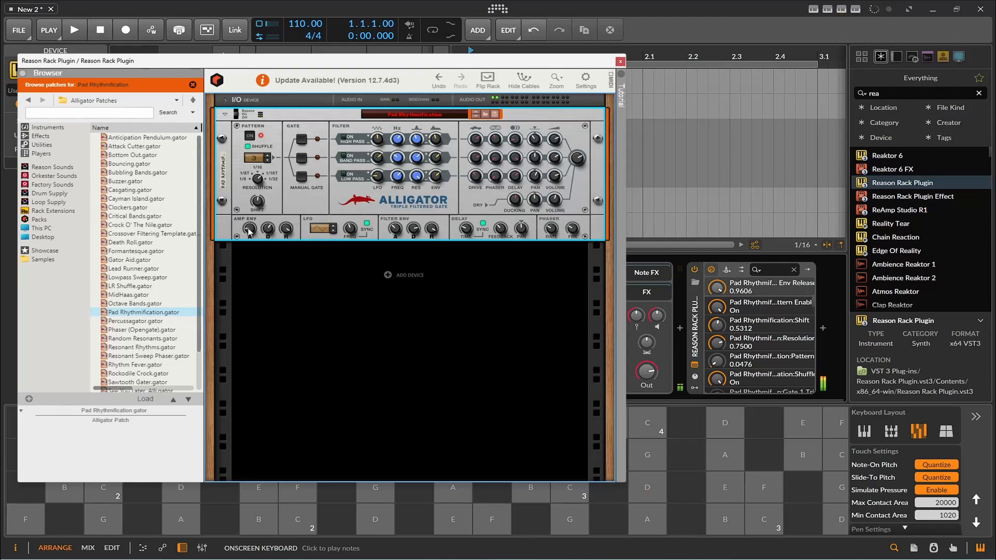
Switch the three filters on and set the amp envelope attack to about 0.50 after trying 0.
drag(249, 215, 251, 205)
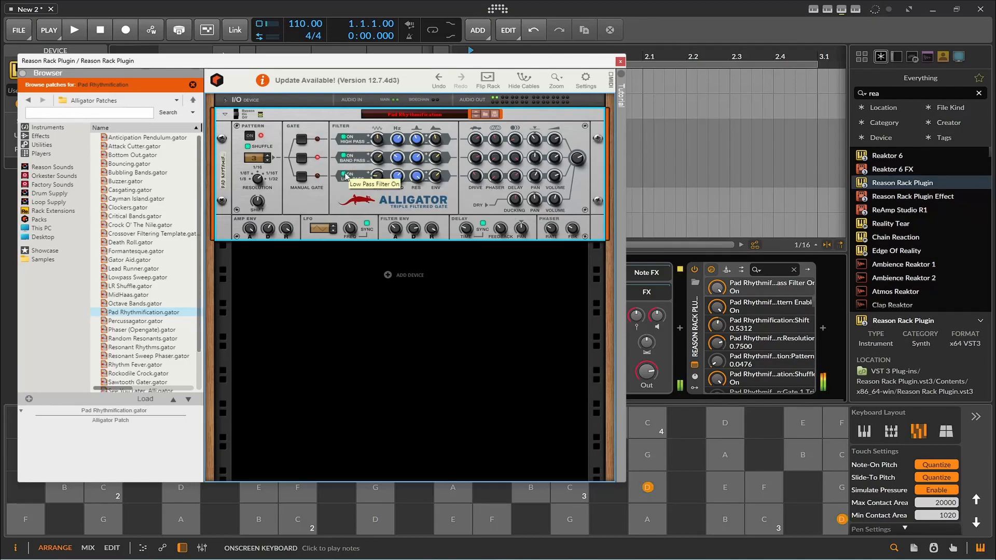
drag(250, 229, 244, 259)
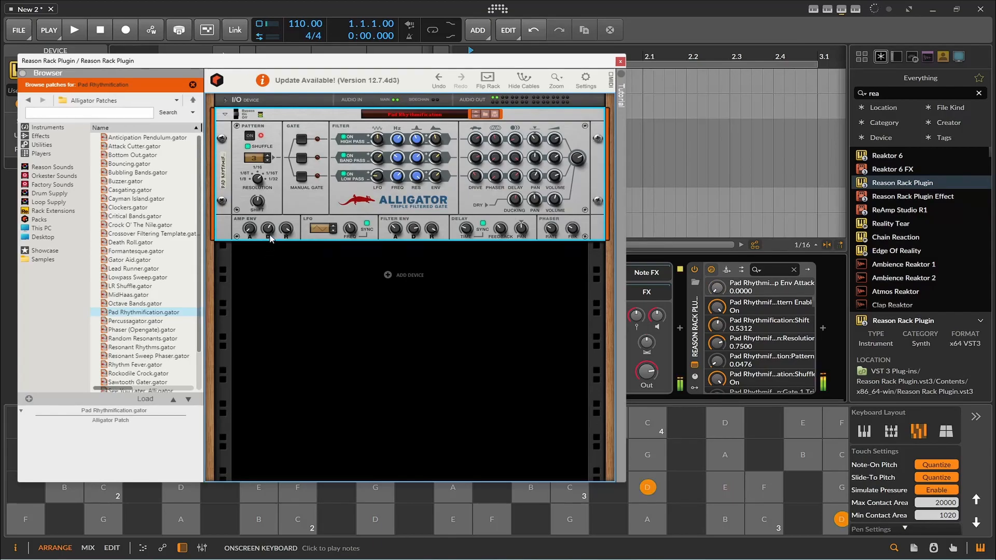
drag(250, 228, 250, 215)
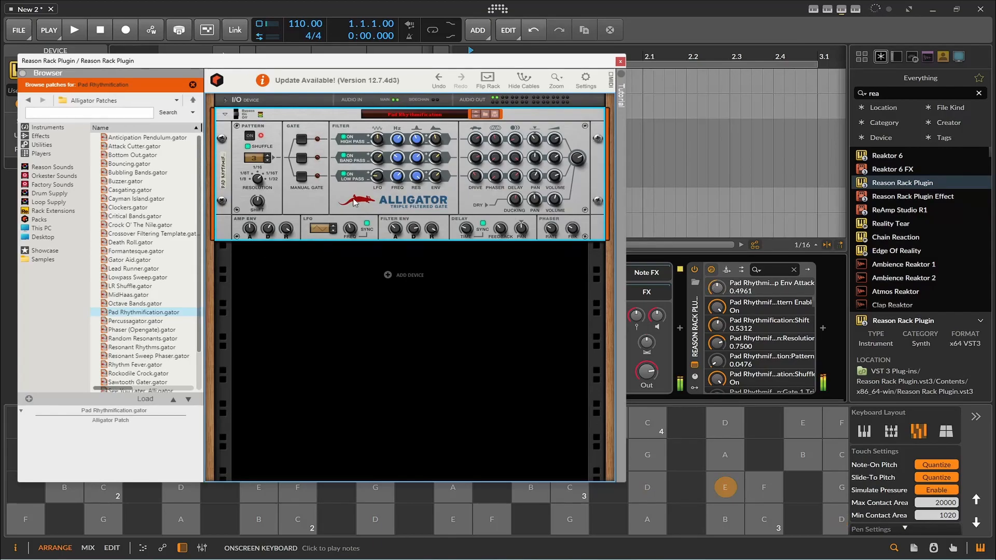
Raise the drive amounts of the band-pass and low-pass channels, setting the low-pass drive to 1.0.
drag(471, 156, 474, 137)
drag(473, 173, 476, 140)
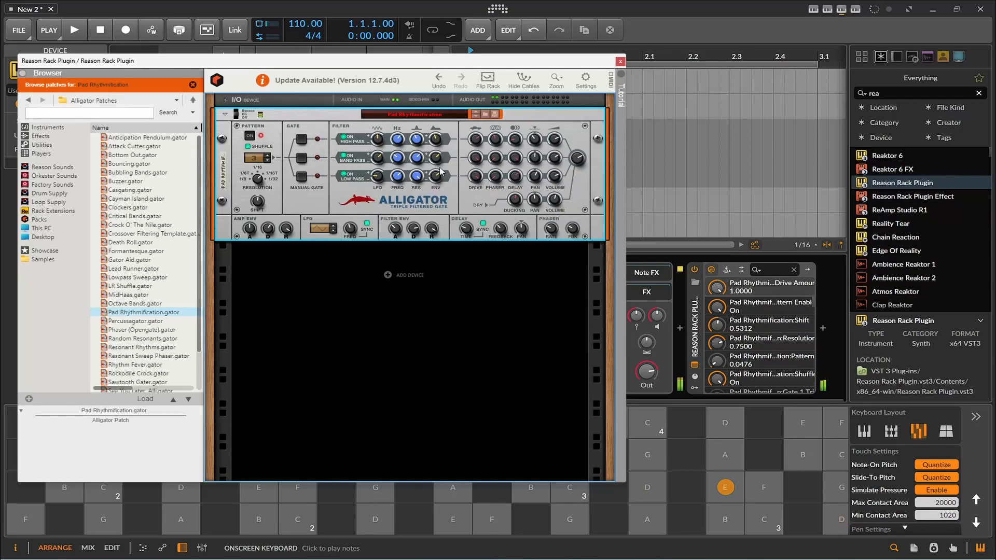
mouse_move(441, 174)
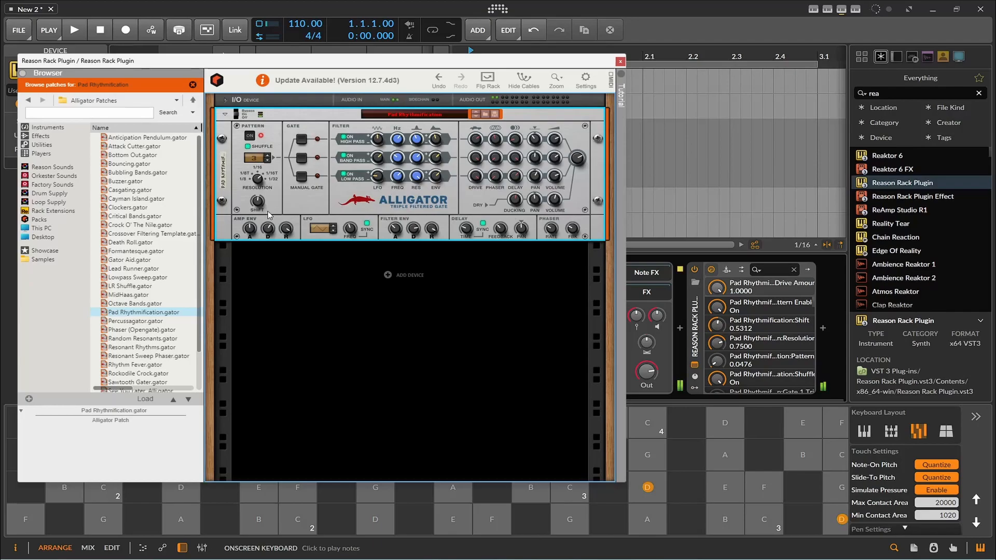
Step forward through the Percussagator, Phaser (Opengate) and Random Resonants patches, auditioning notes on the onscreen keyboard.
mouse_move(284, 246)
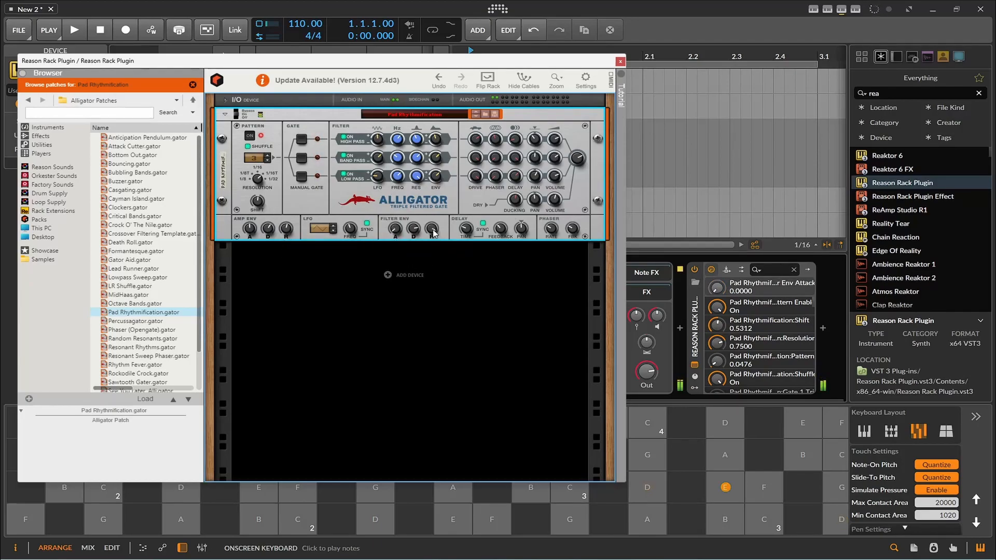
click(475, 115)
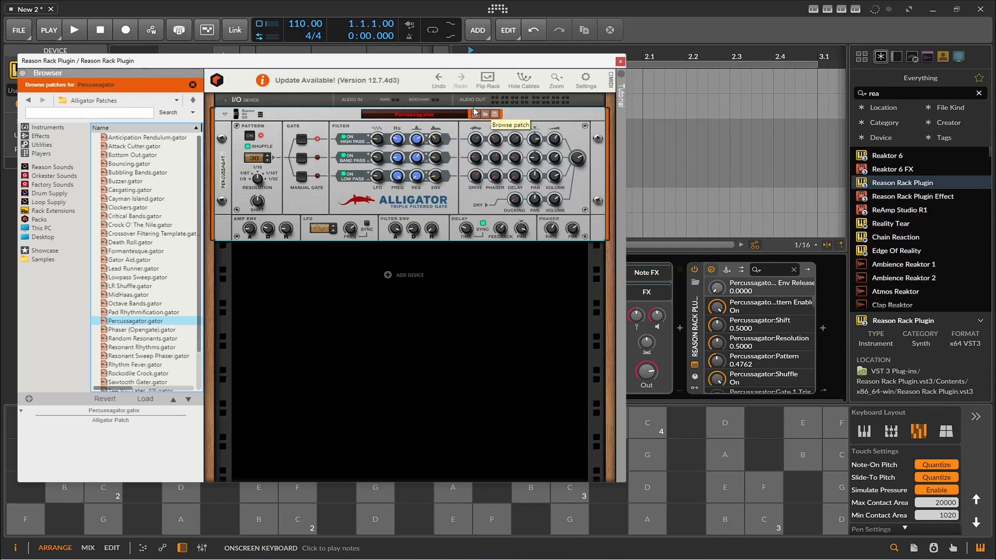
click(475, 115)
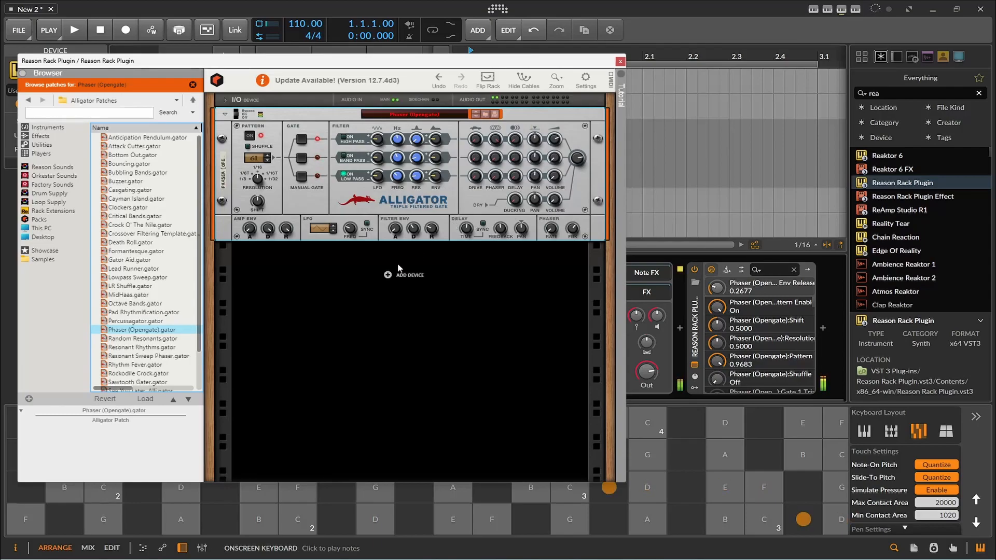
click(260, 520)
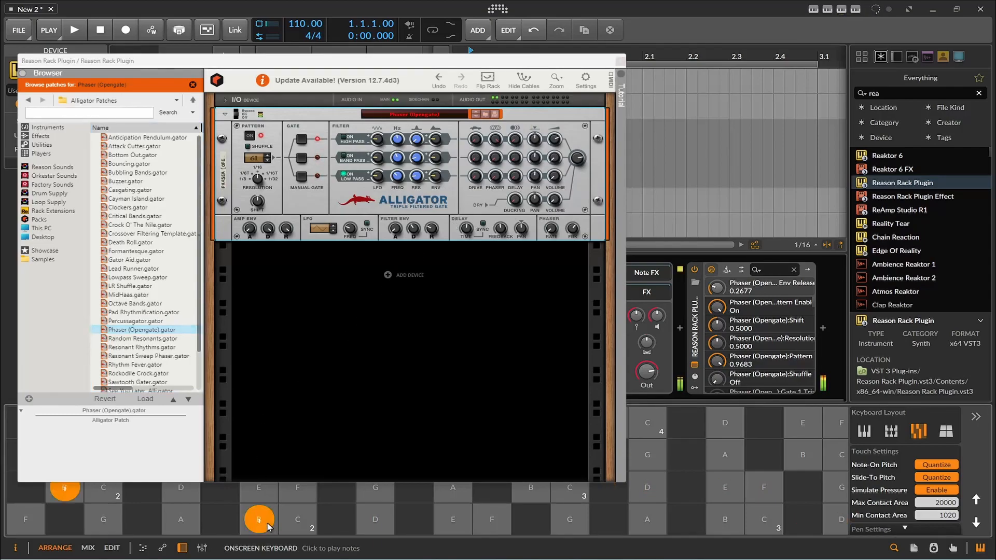
click(291, 525)
click(338, 529)
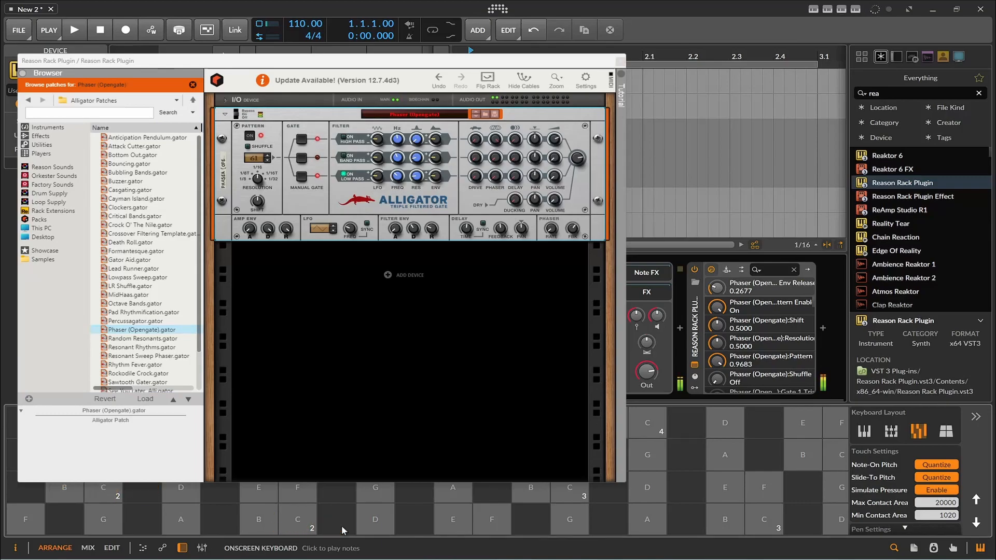
click(475, 115)
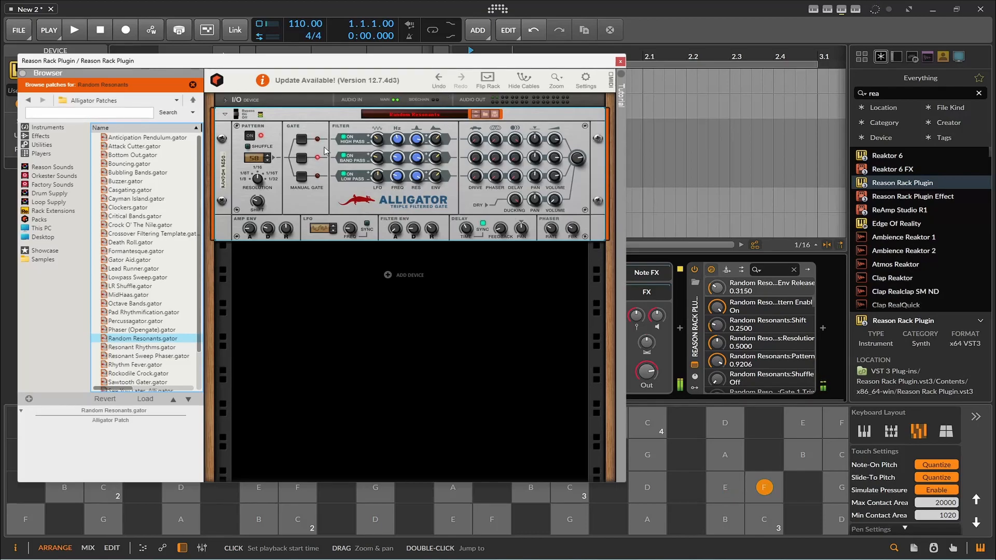
Adjust the Random Resonants pattern section to a resolution of 0.75, a shift of about 0.72 and pattern 34.
mouse_move(259, 179)
mouse_down()
mouse_move(263, 157)
mouse_move(257, 186)
mouse_up()
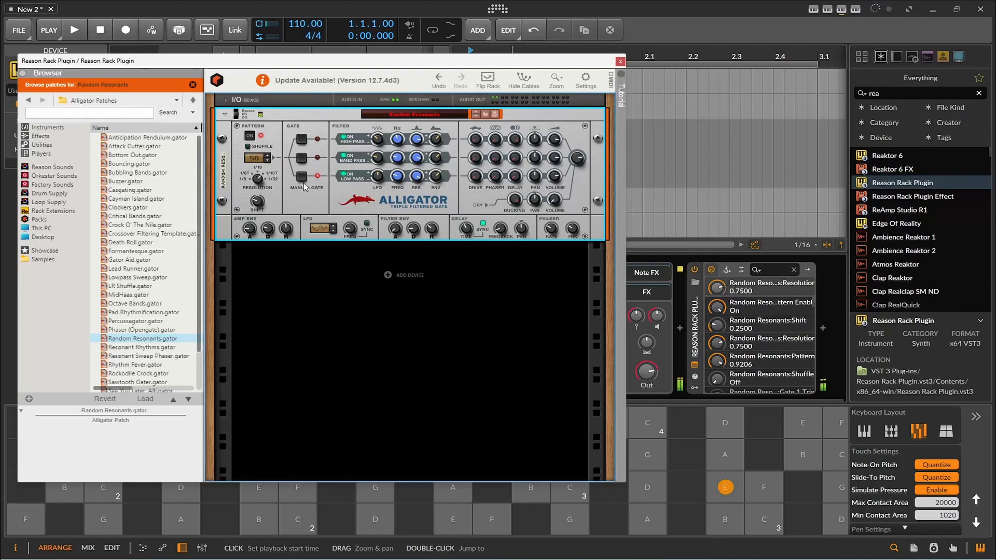
drag(268, 206, 265, 183)
click(268, 161)
click(268, 161)
click(267, 161)
click(267, 161)
click(268, 161)
click(268, 160)
click(267, 160)
click(267, 161)
click(268, 161)
click(267, 160)
click(268, 161)
click(268, 161)
click(267, 161)
click(268, 161)
click(268, 160)
click(267, 160)
click(267, 160)
click(268, 161)
click(267, 161)
click(268, 160)
click(268, 161)
click(267, 161)
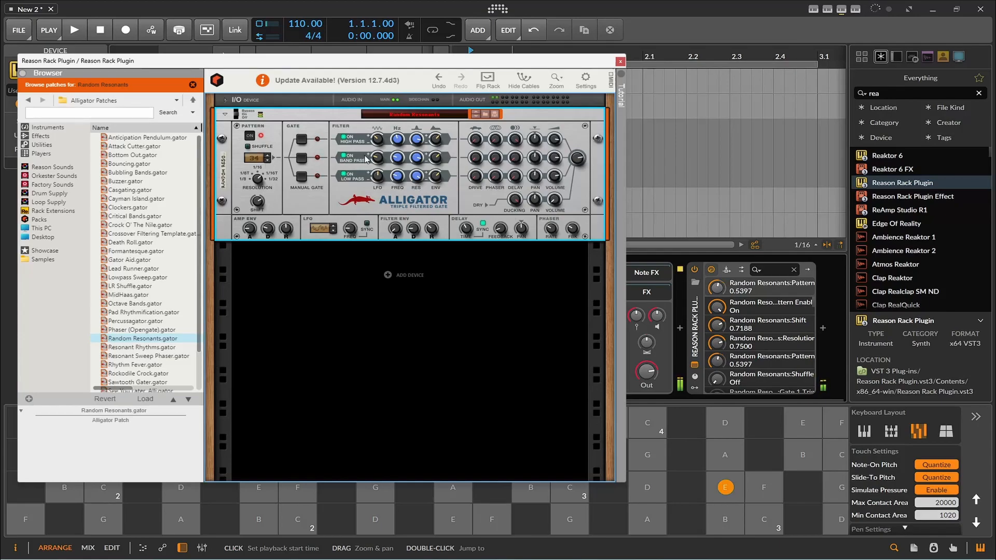
Step back to the MidHaas patch and examine the CV inputs and outputs on the Alligator's rear side.
click(475, 116)
click(475, 115)
click(475, 115)
click(475, 115)
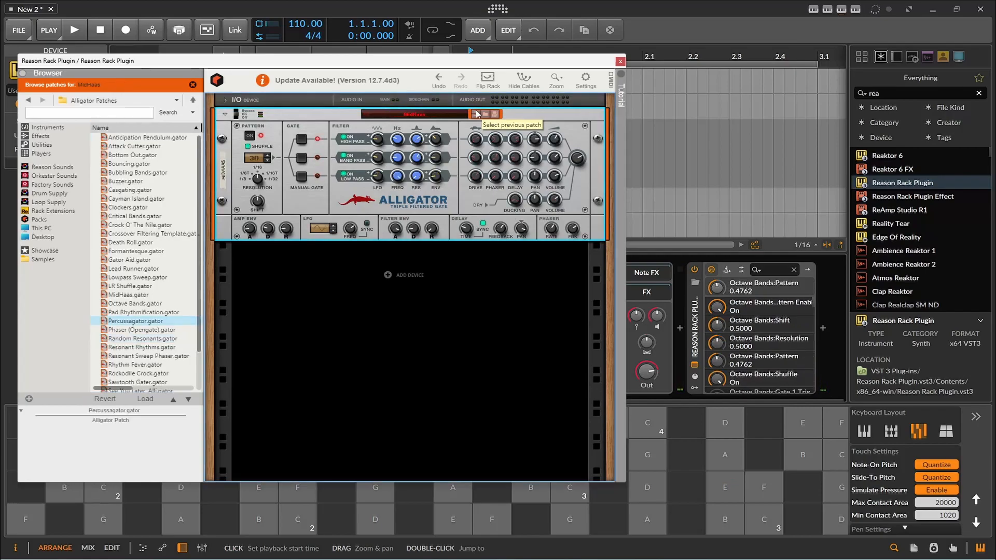
click(475, 115)
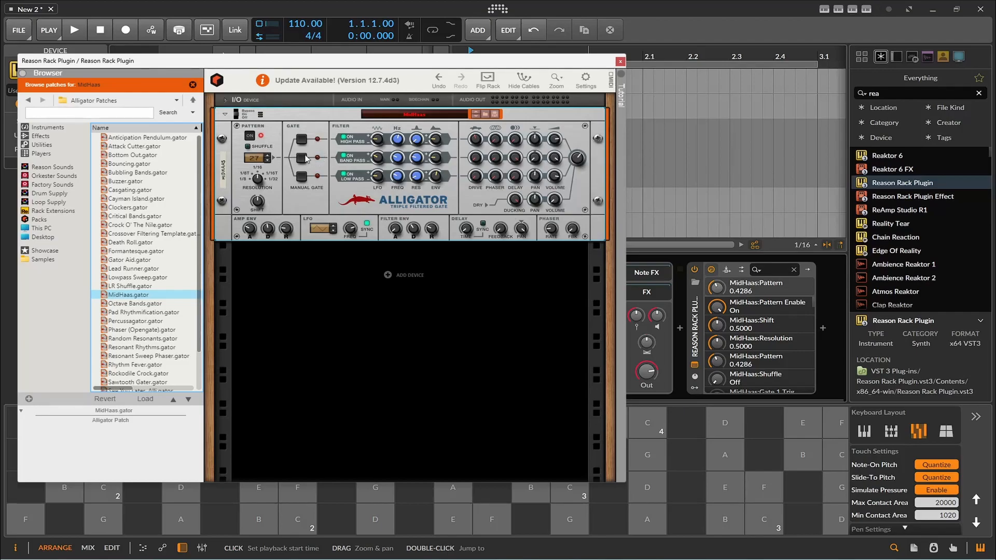
key(Tab)
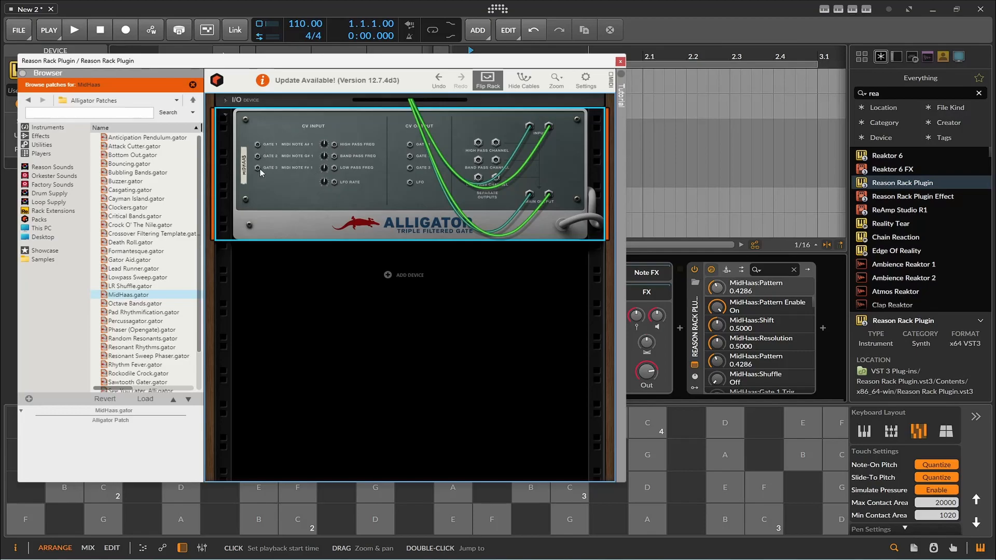
key(Tab)
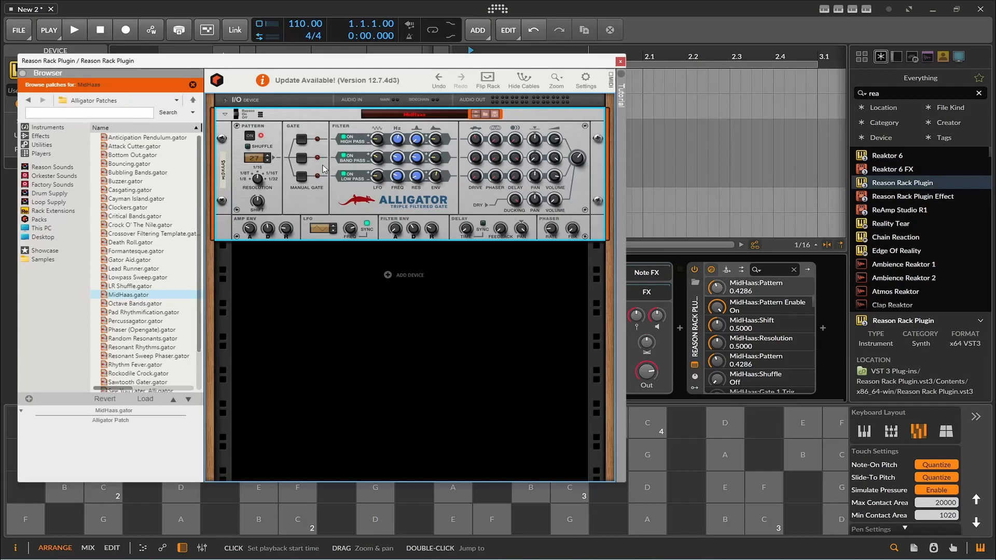
Remove the Reason Rack Plugin from the device chain and insert the Freq Split device after Polymer.
click(620, 61)
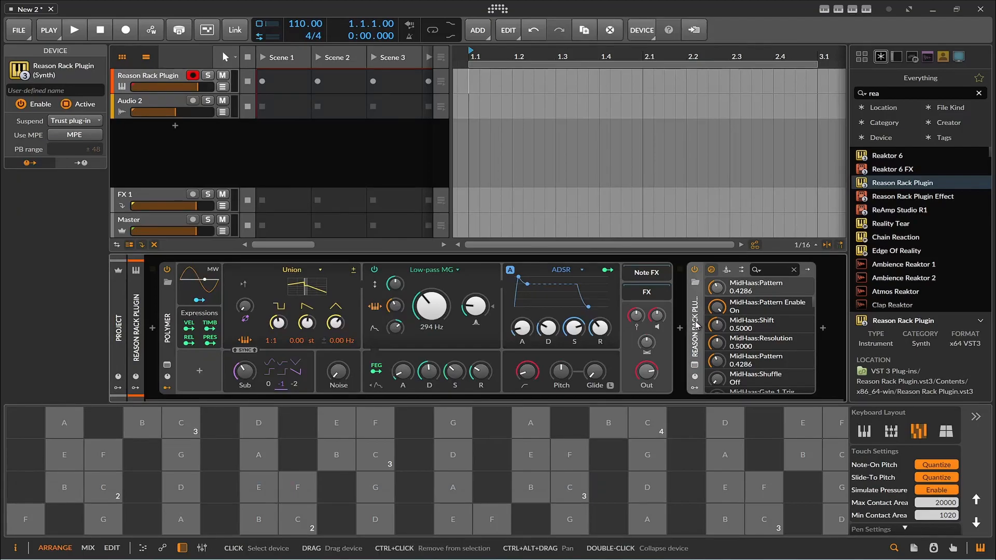
key(Delete)
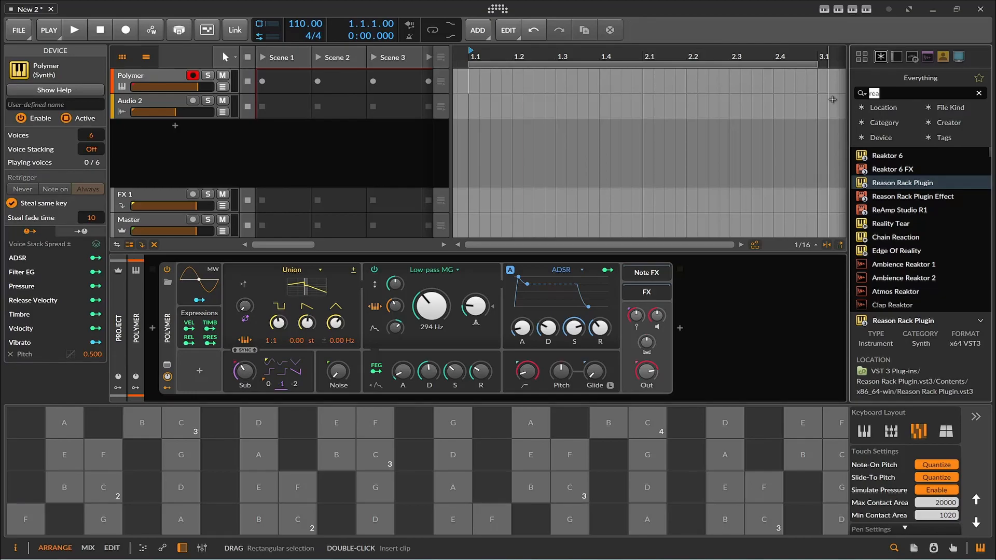
text(spl)
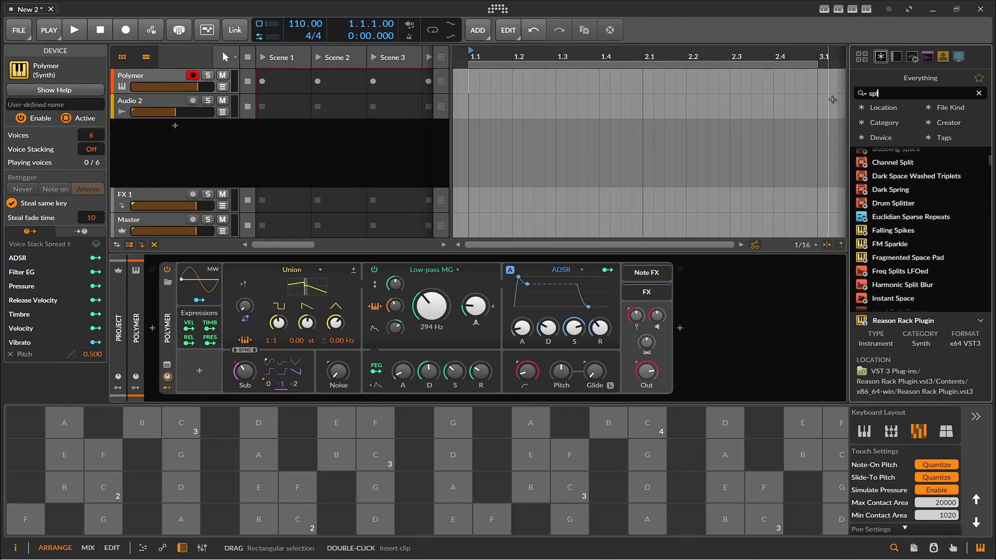
click(878, 157)
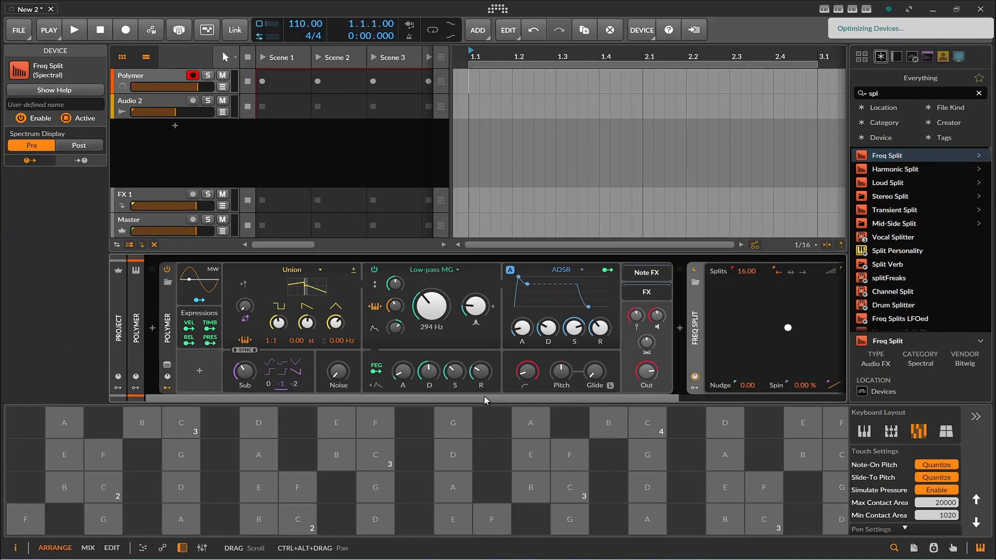
drag(517, 398, 640, 397)
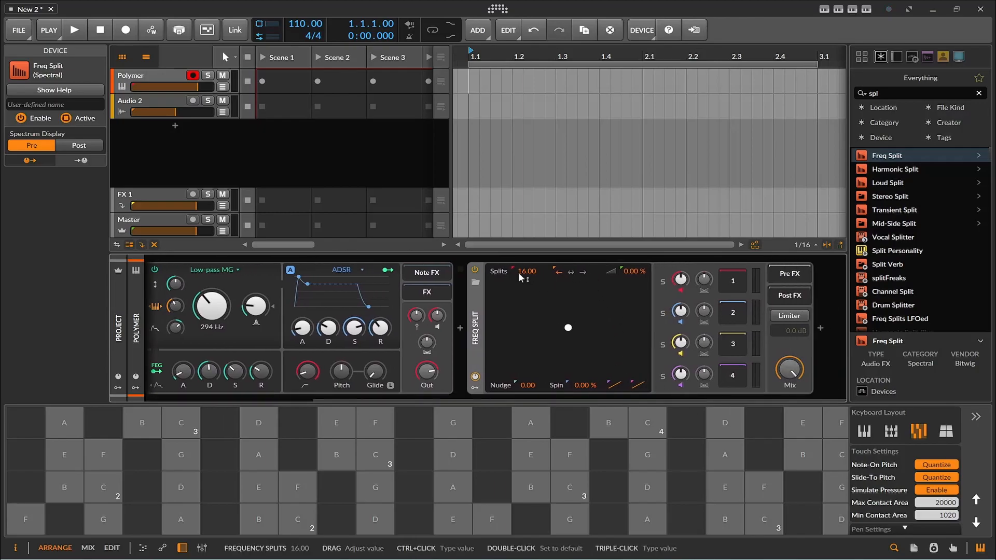
Set the Freq Split's number of splits to 3.
drag(521, 272, 521, 306)
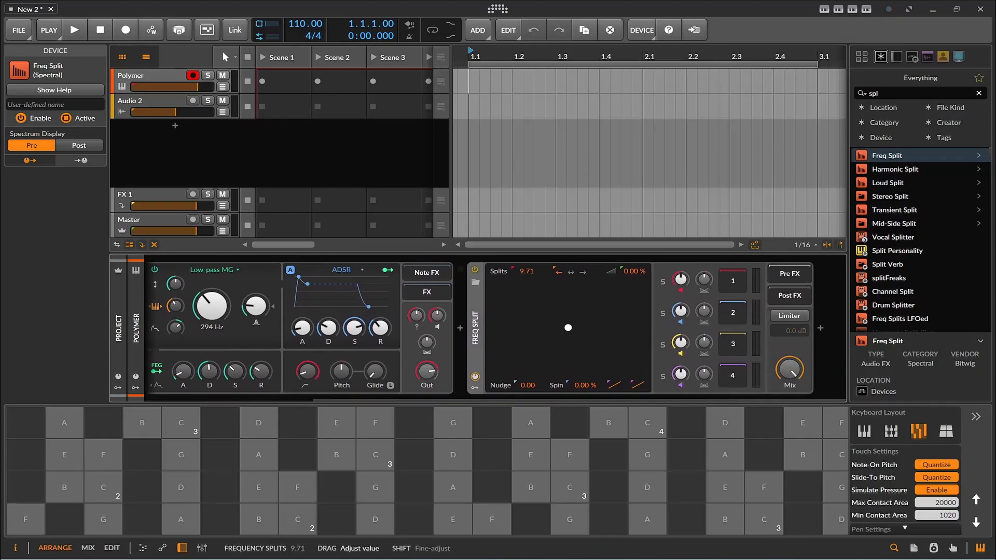
triple_click(525, 271)
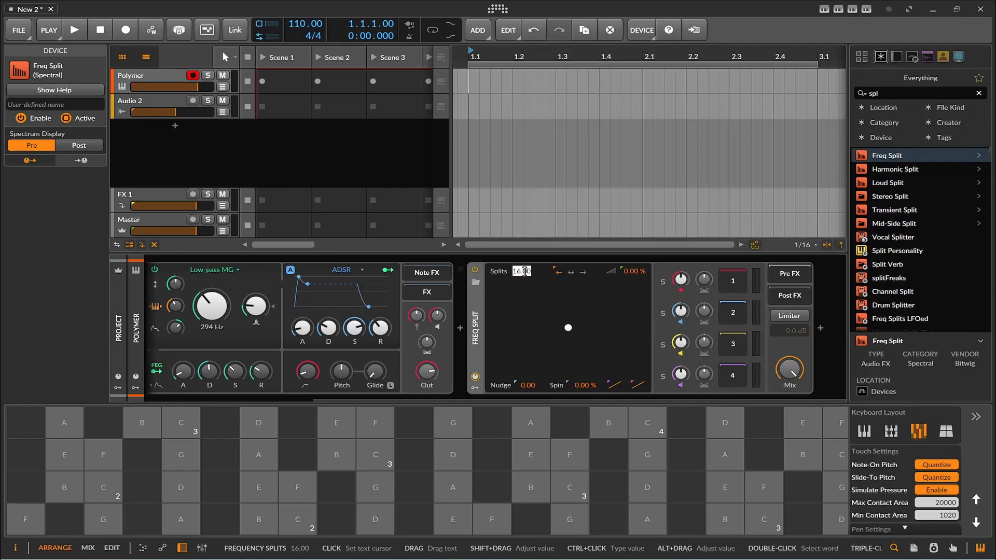
text(3)
key(Return)
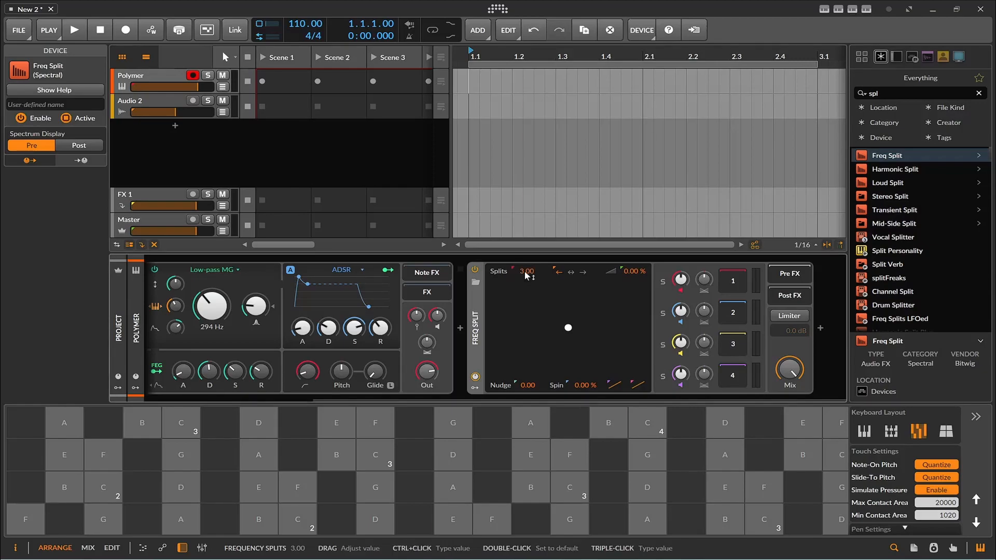
click(452, 500)
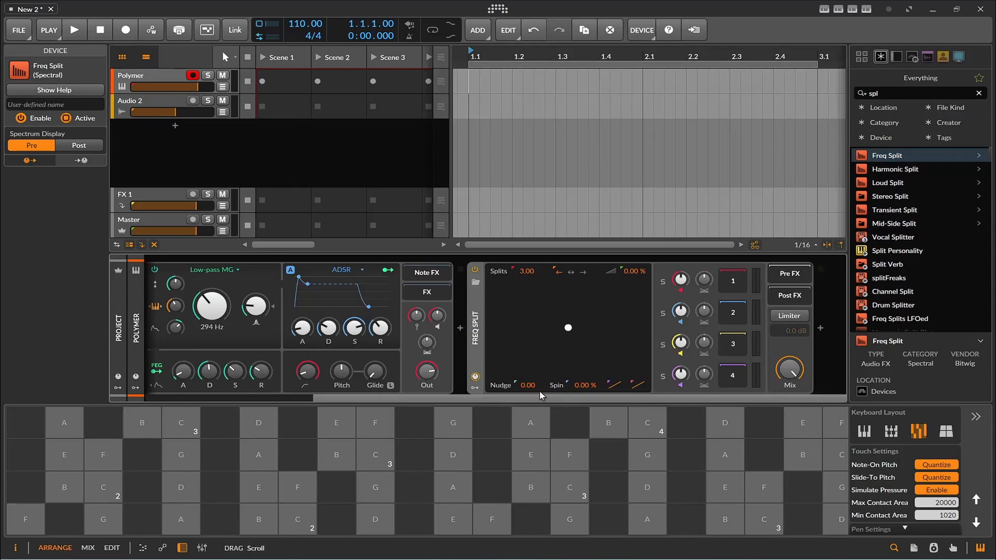
Search the browser for "tran" and insert a kHs Trance Gate into each of Freq Split's bands 1, 2 and 3.
click(870, 94)
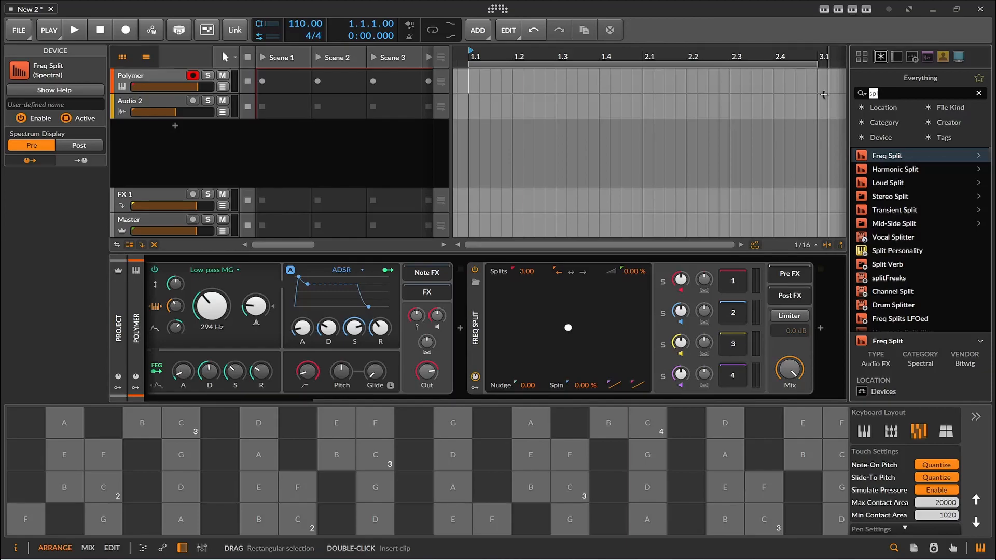
text(tran)
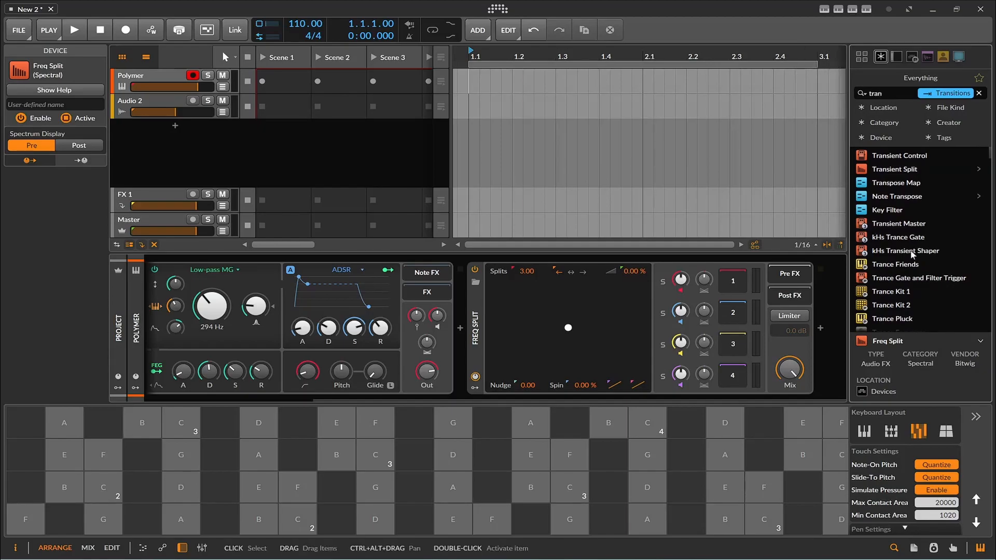
click(914, 238)
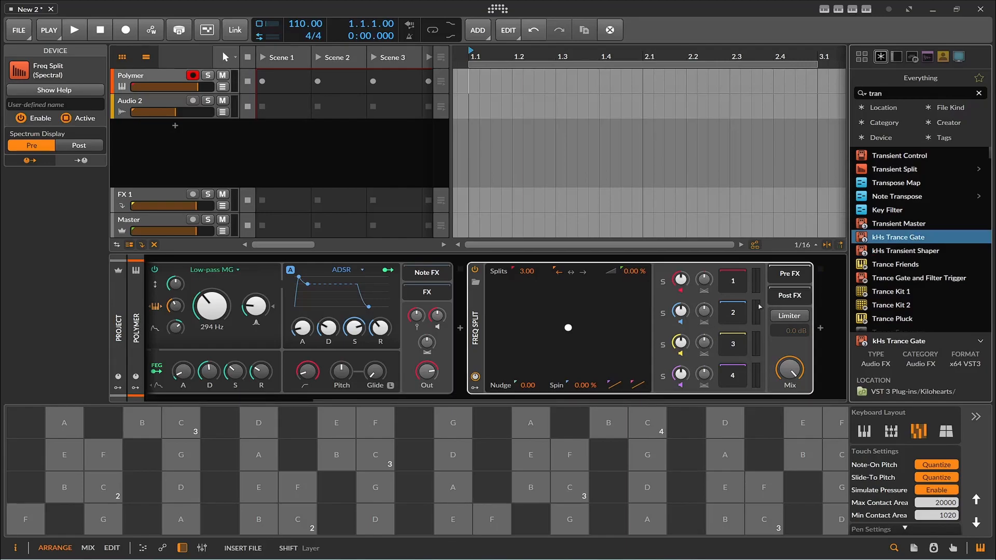
drag(734, 290, 734, 289)
drag(917, 237, 734, 321)
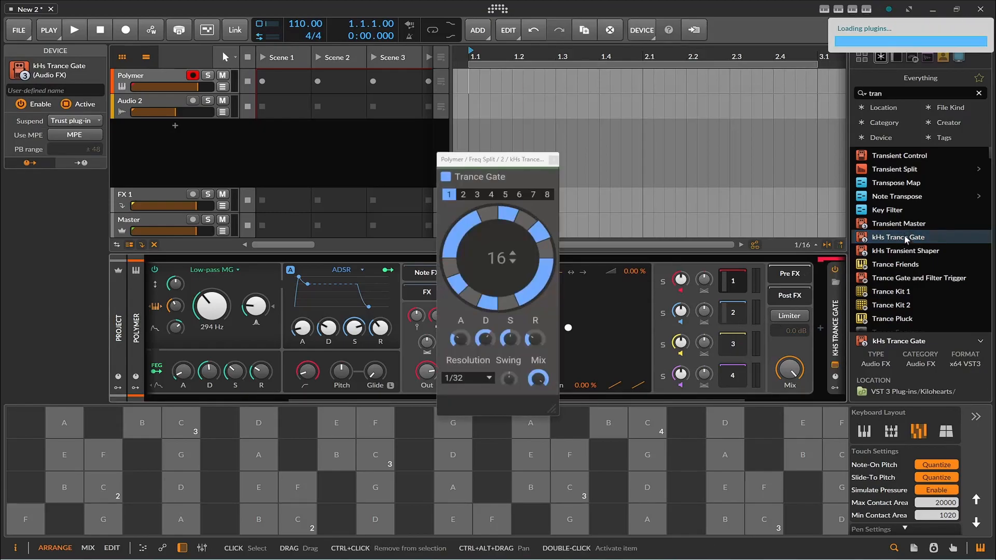
drag(905, 237, 733, 344)
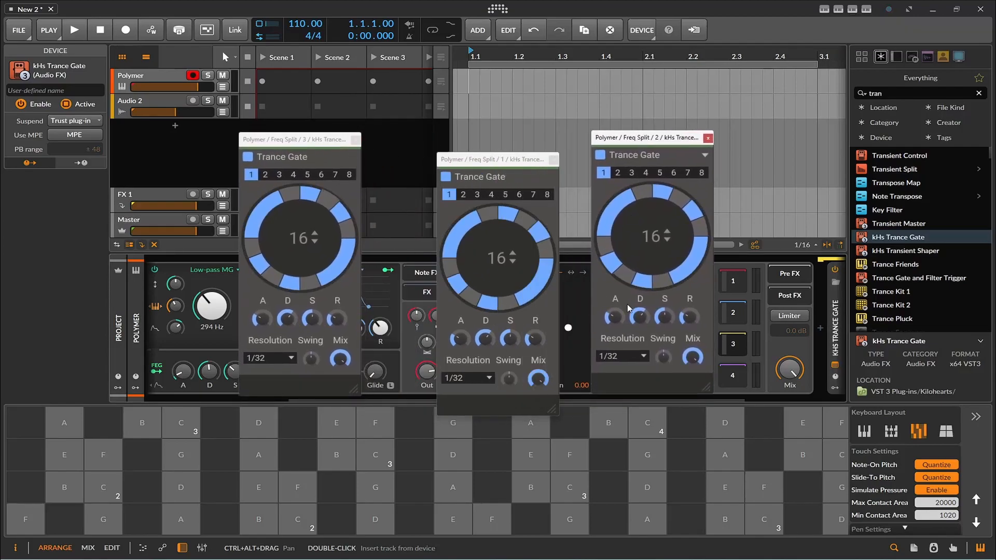
Set the band 2 Trance Gate's resolution to 1/16 and change the step patterns of the gates on bands 1 and 3.
click(624, 358)
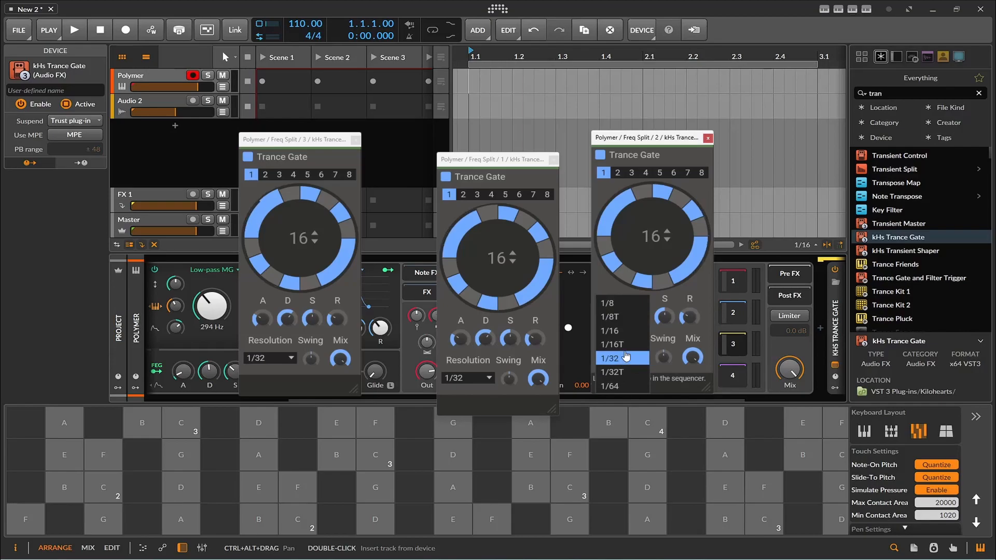
click(628, 331)
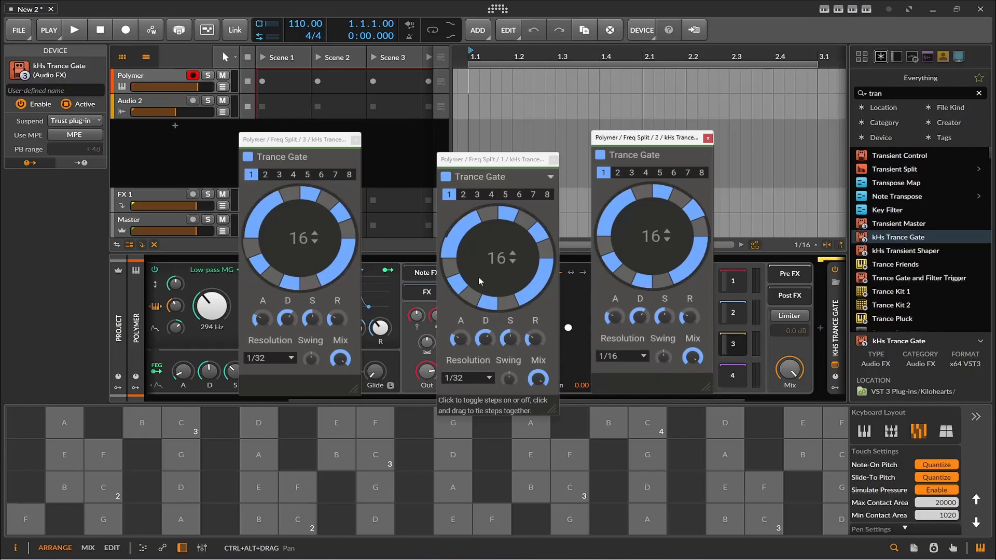
click(496, 298)
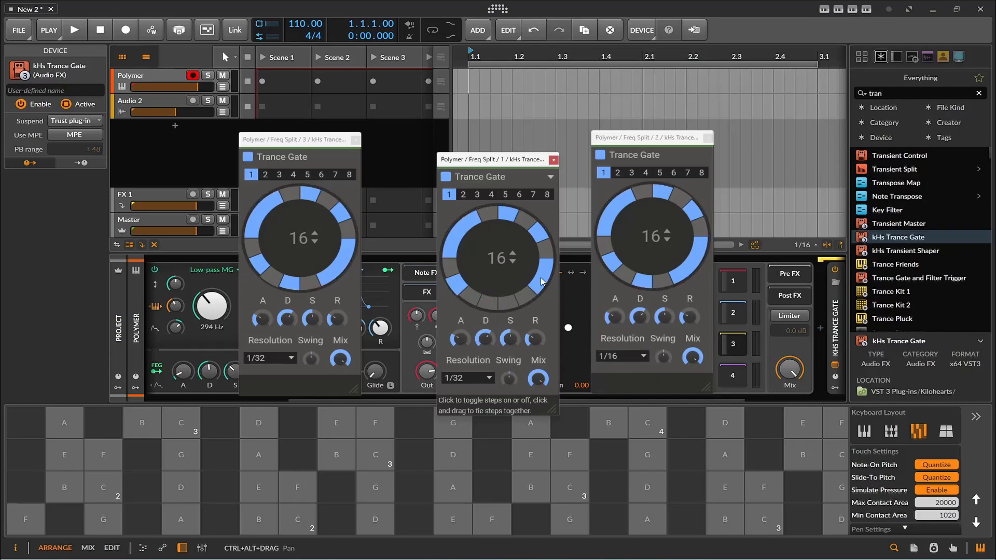
click(270, 216)
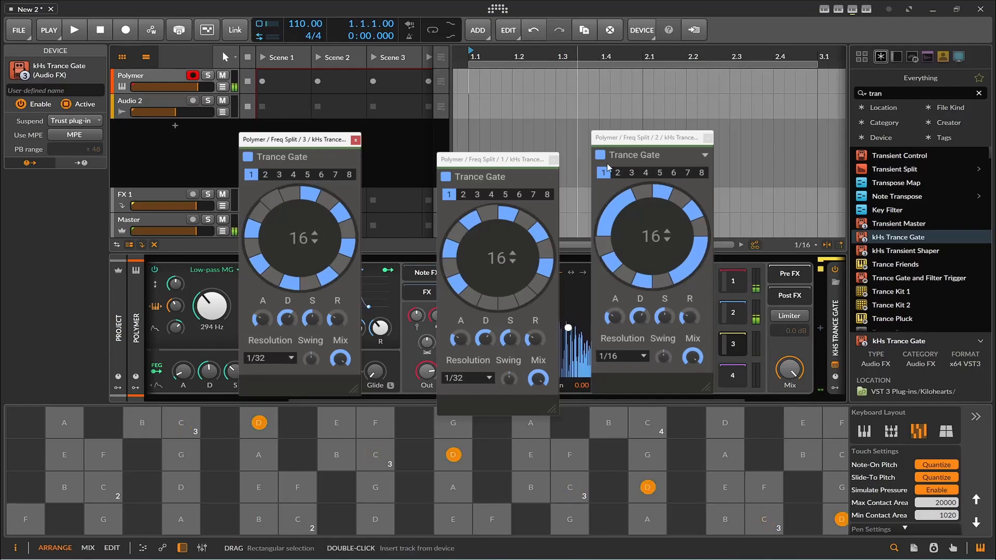
Move the band 2 and band 1 gate windows clear of the devices and audition the gated sound with several keyboard notes.
drag(635, 150, 714, 101)
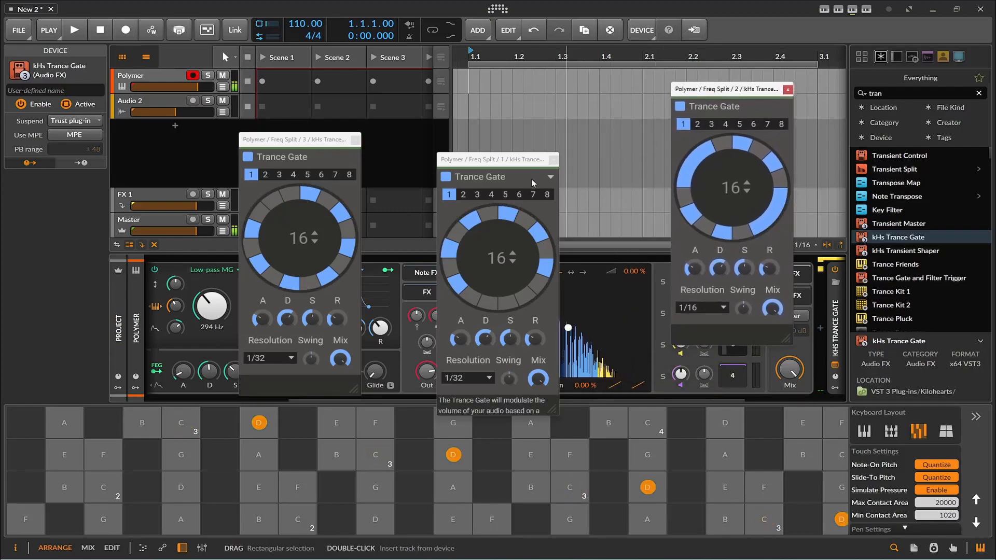
drag(514, 160, 528, 74)
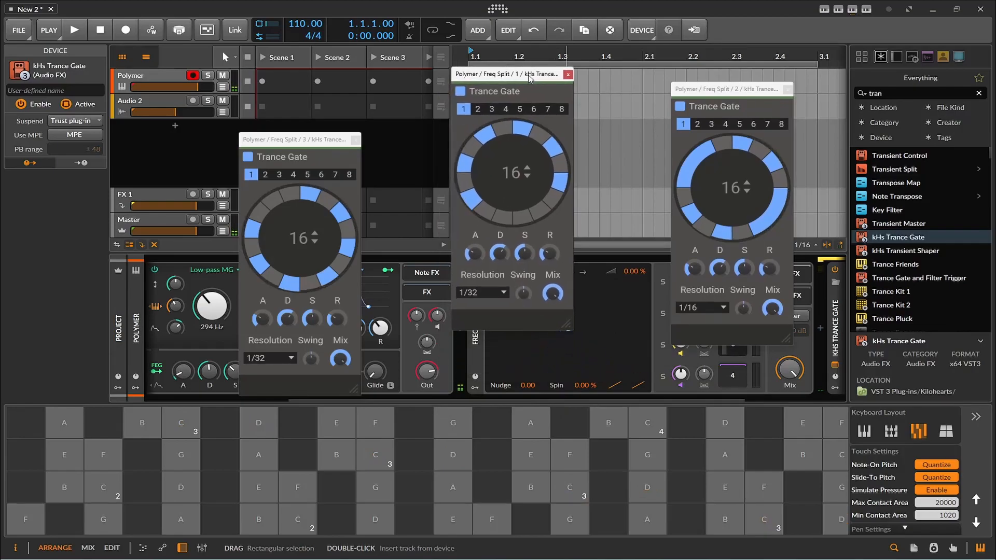
click(116, 518)
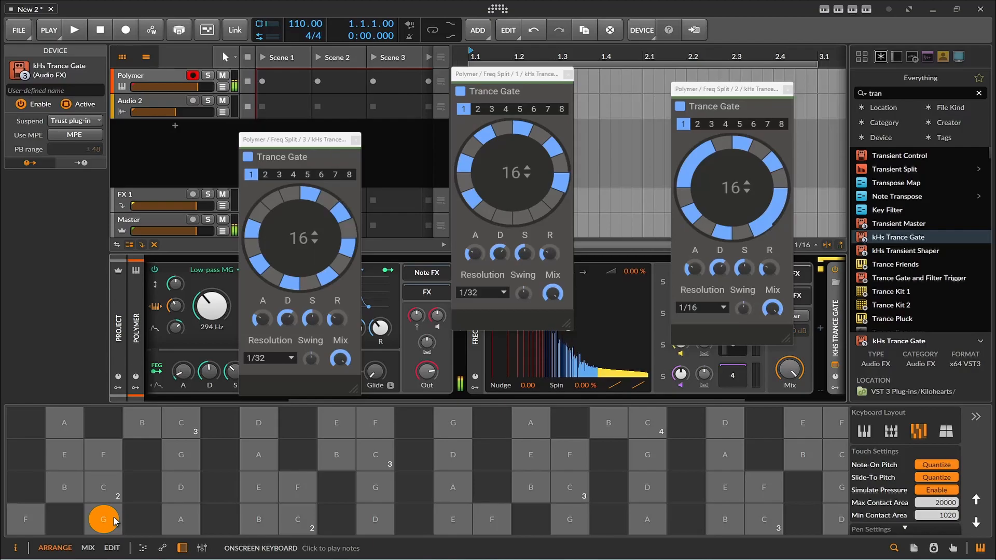
click(262, 469)
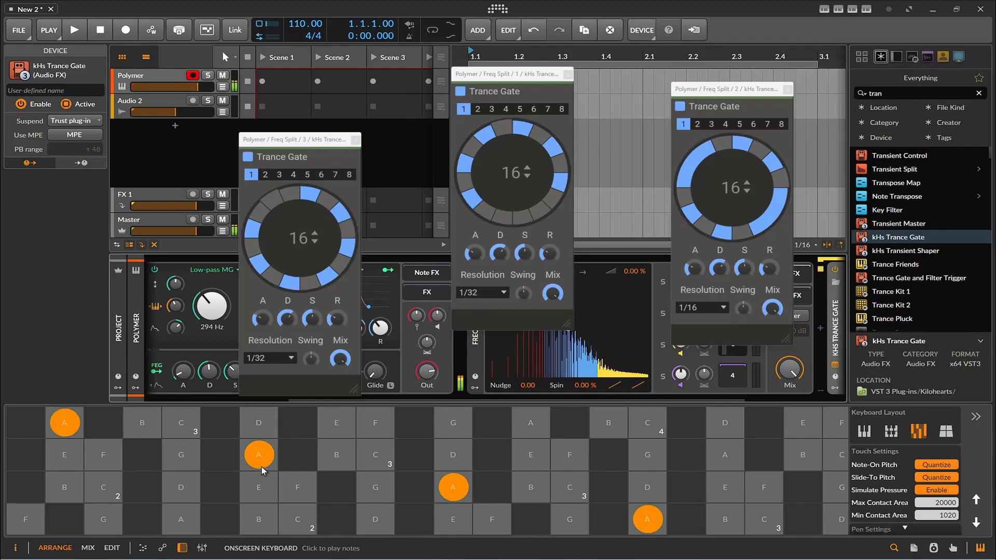
click(527, 450)
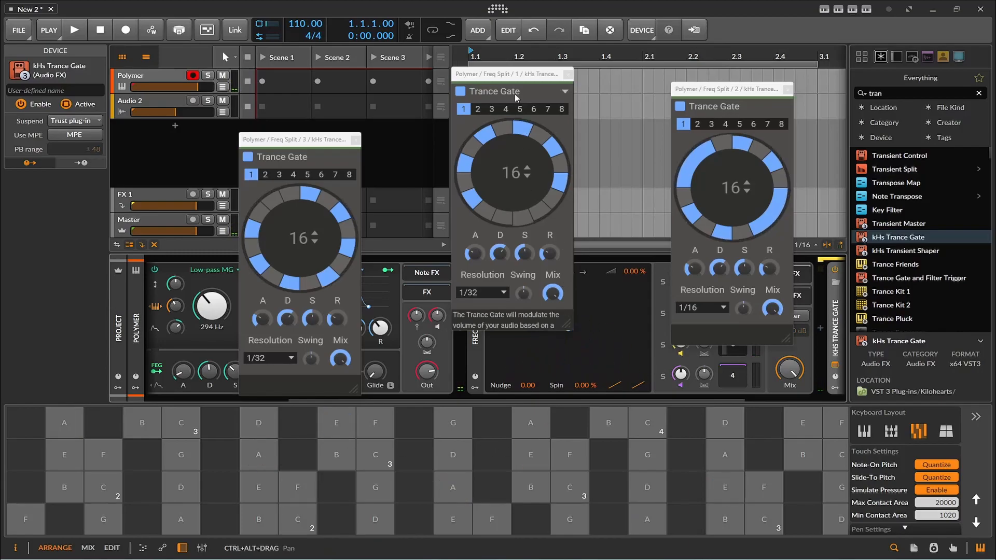
Place the band 2 Trance Gate window beside band 1's, then close both windows.
drag(699, 93, 622, 78)
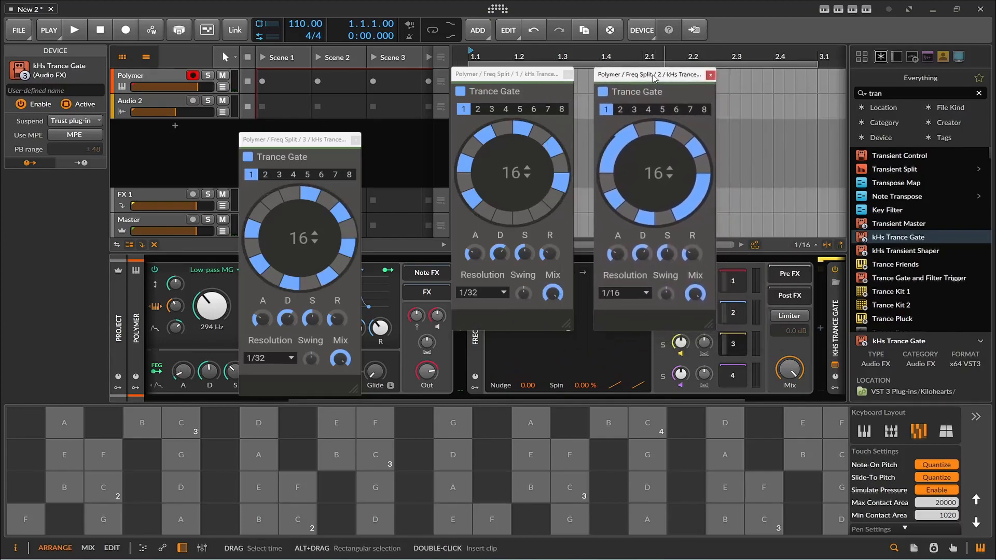
drag(479, 398, 658, 390)
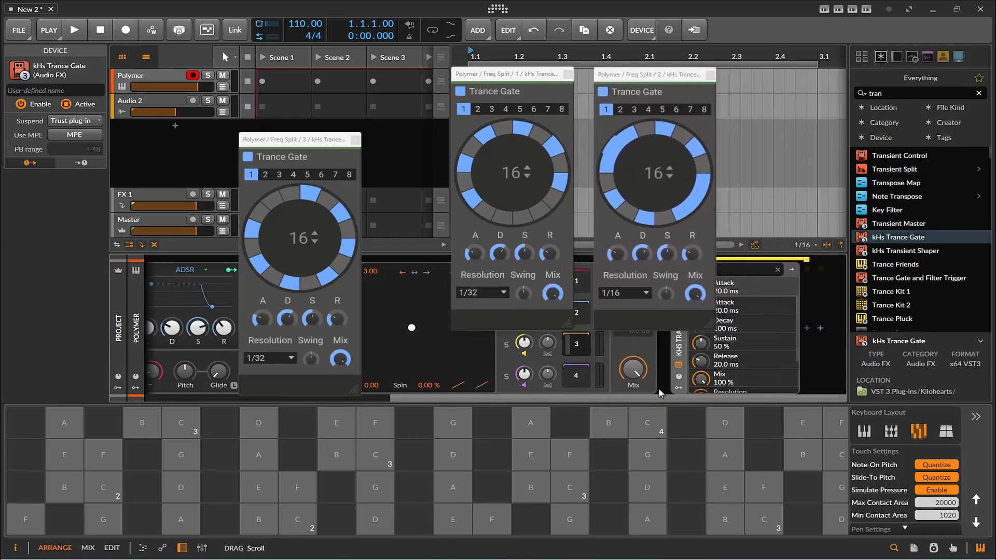
click(710, 75)
click(568, 74)
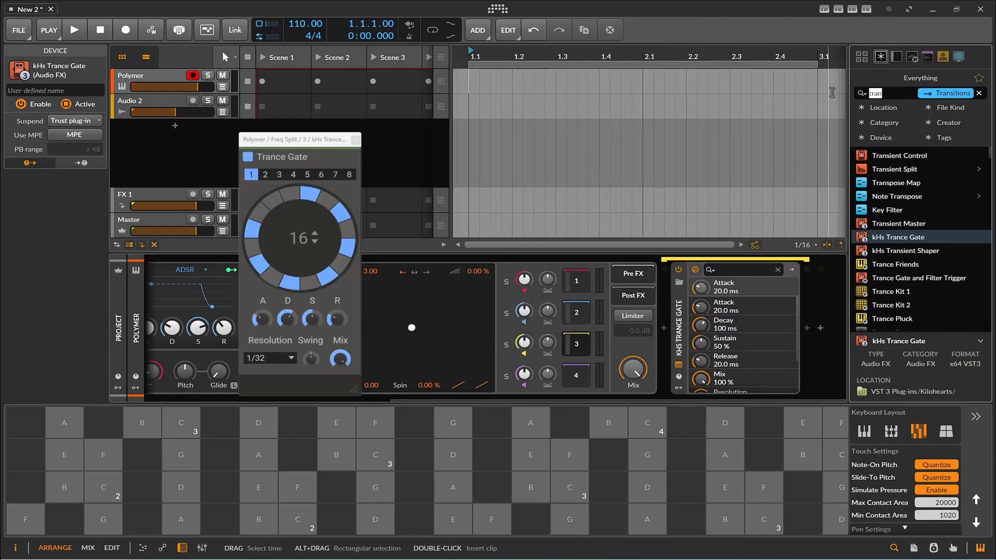
Search the browser for "too" and insert a Tool device into each of Freq Split's bands 1, 2 and 3.
text(too)
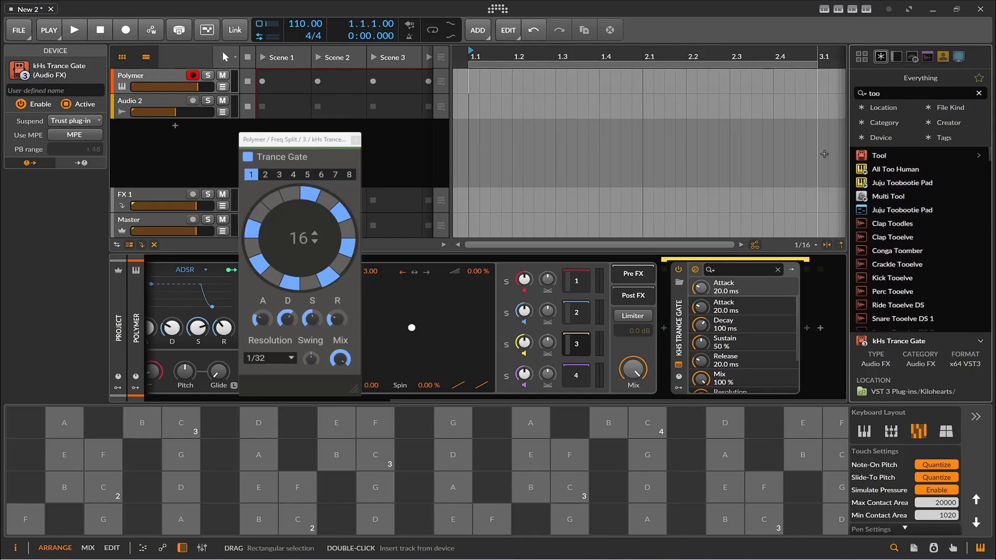
drag(892, 155, 581, 282)
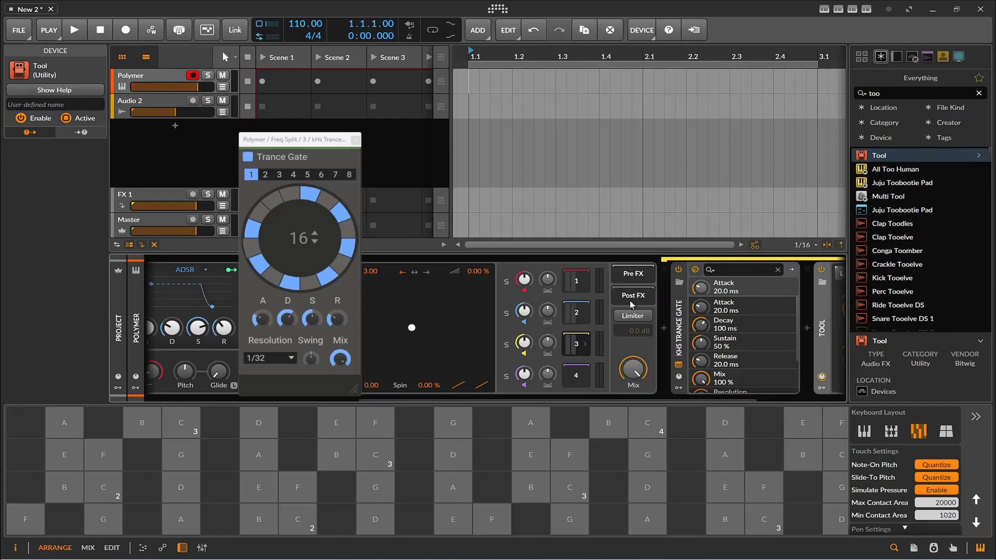
Set band 3's Tool to pan -71.2 % and volume +6.4 dB, and pan band 2's Tool to 73.6 %.
drag(627, 397, 742, 385)
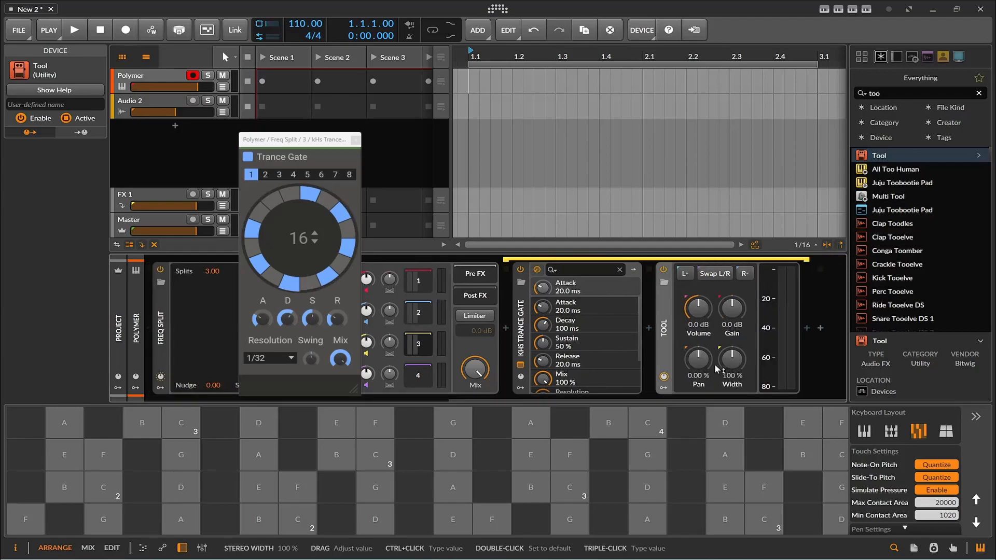
drag(699, 359, 698, 377)
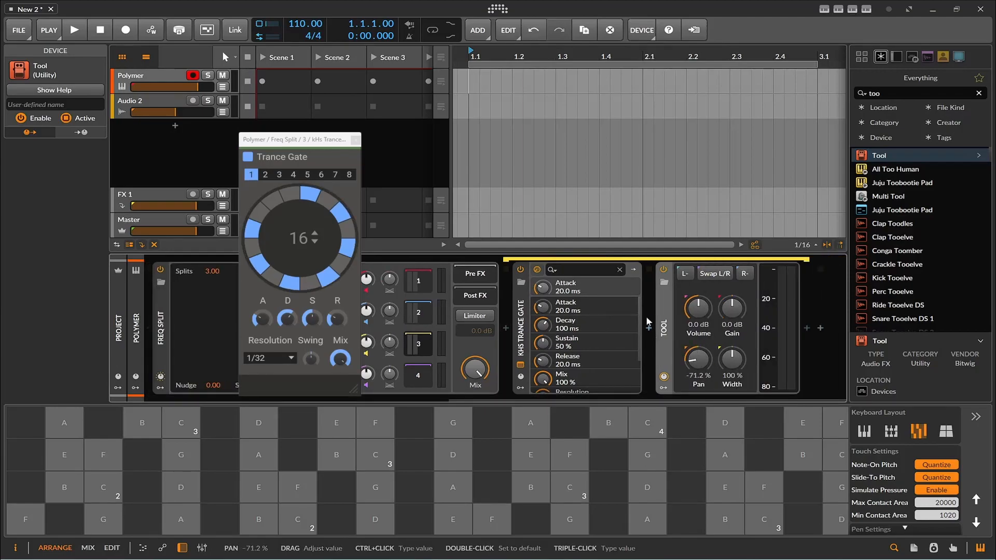
drag(698, 308, 698, 288)
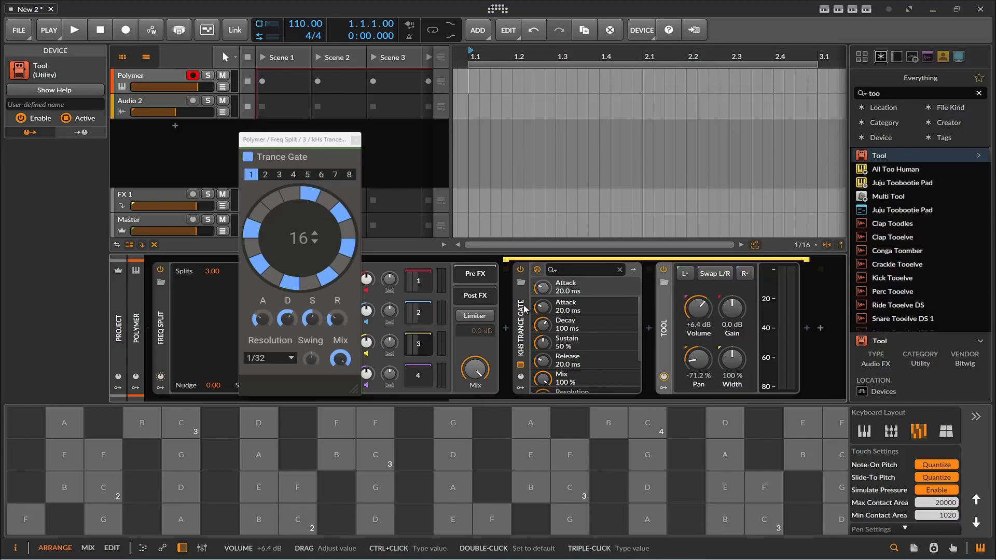
click(426, 314)
drag(700, 358, 699, 324)
Show band 1's device chain and move the band 3 Trance Gate window up, clear of the Freq Split device.
click(417, 282)
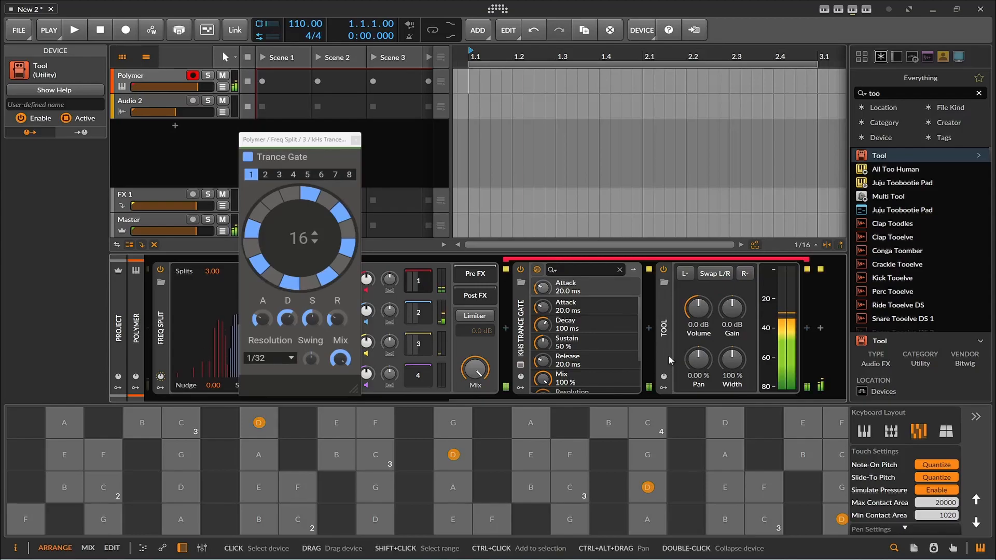
mouse_move(543, 377)
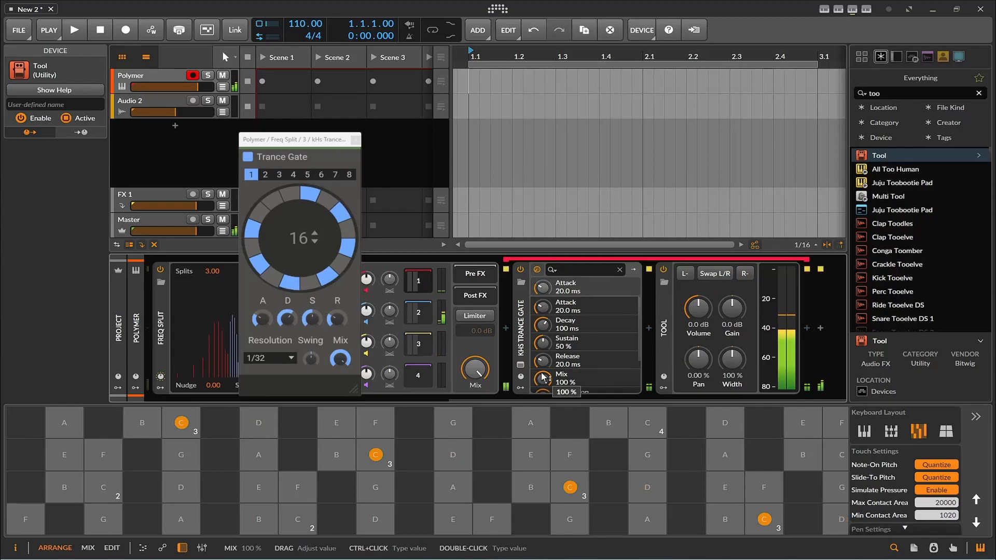
drag(301, 138, 294, 64)
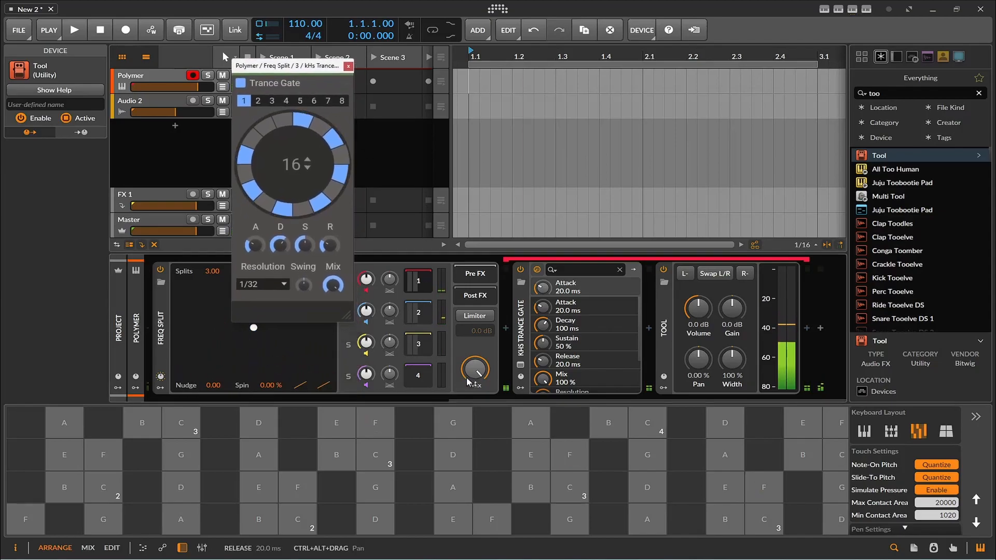
Search the browser for "sat", insert a Saturator before the Trance Gate in band 1, and raise its Drive.
click(785, 94)
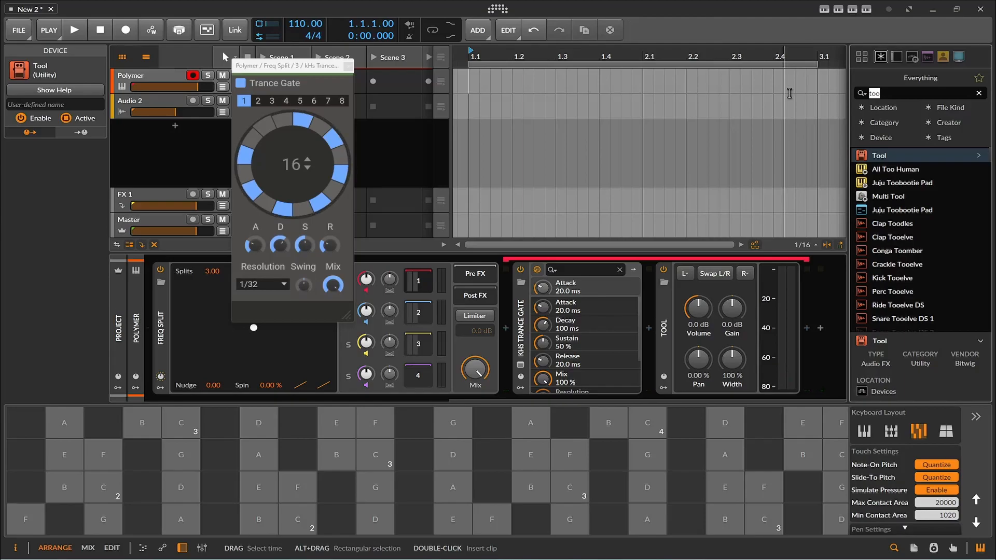
text(sat)
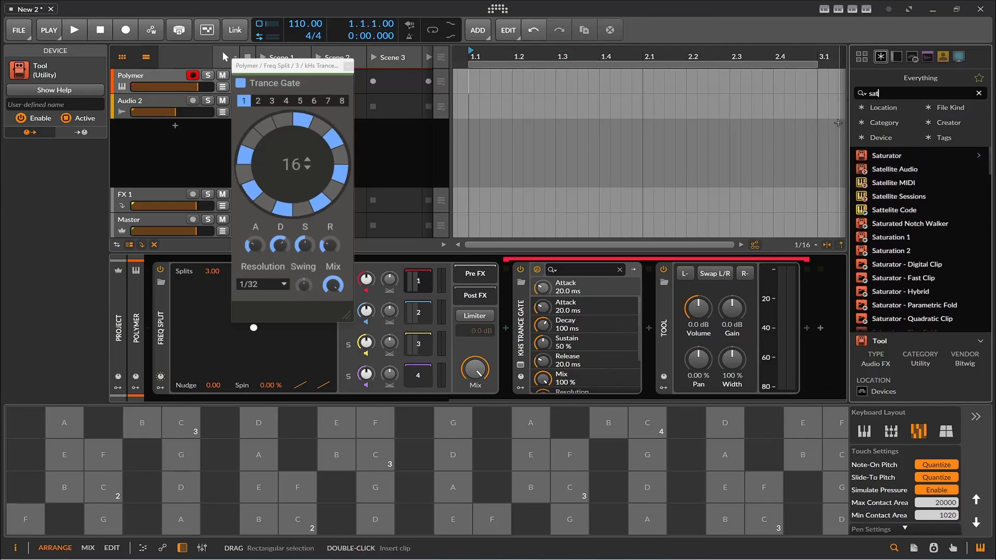
drag(882, 151, 506, 328)
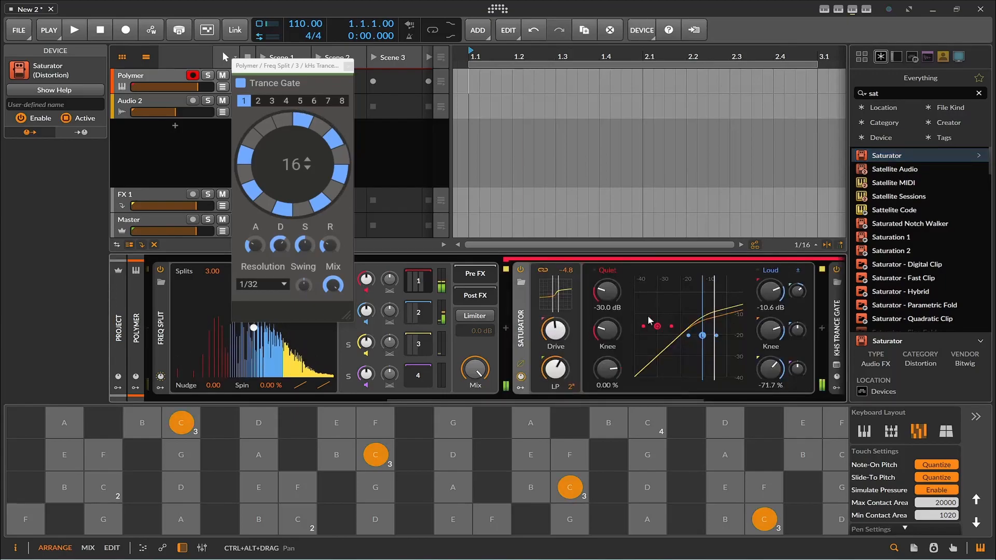
drag(554, 329, 554, 303)
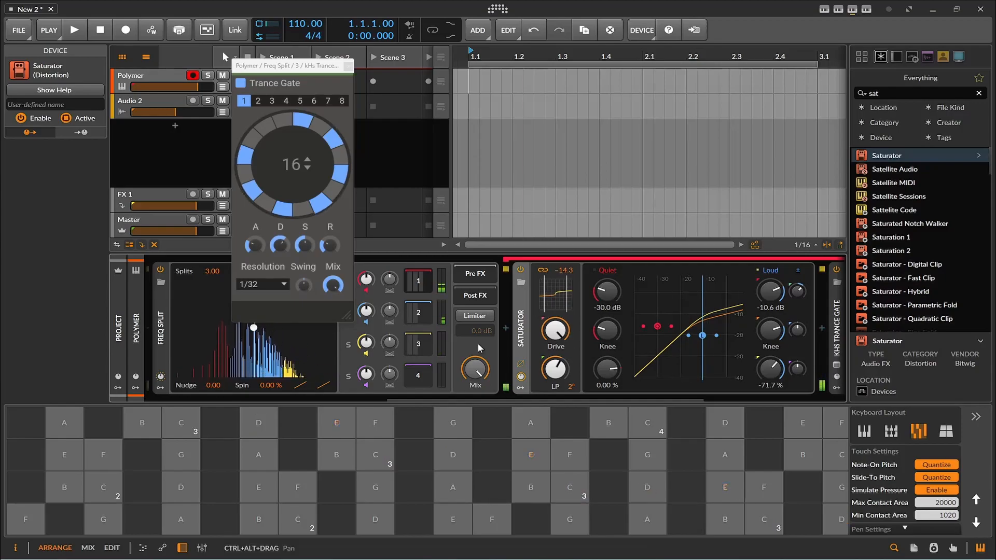
Show band 2's device chain and audition the patch with several notes on the onscreen keyboard.
click(421, 313)
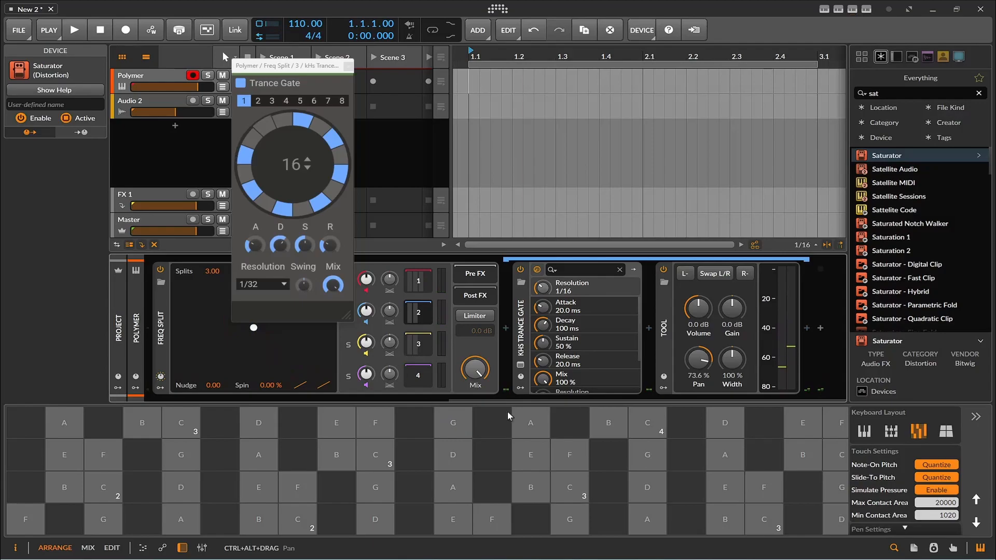
click(718, 423)
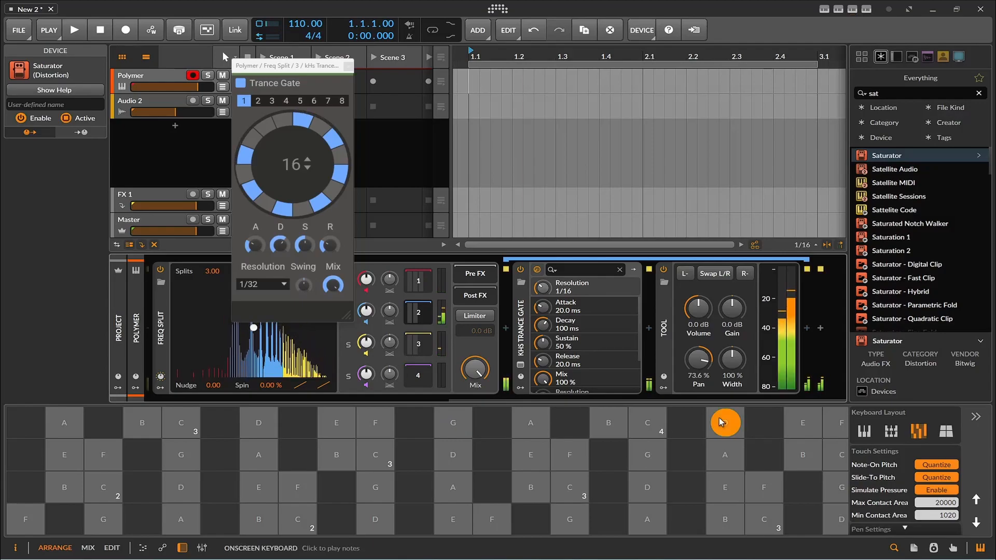
click(791, 426)
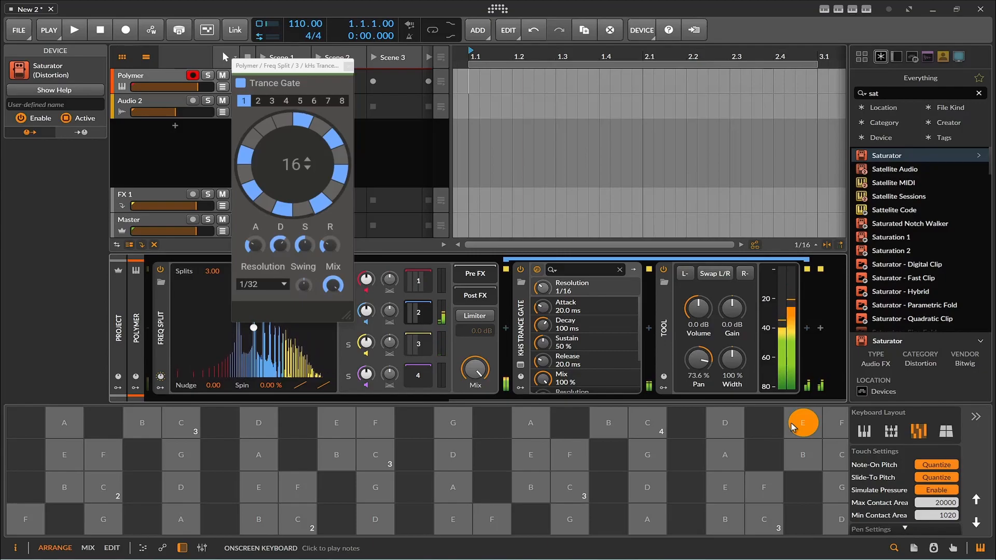
click(648, 430)
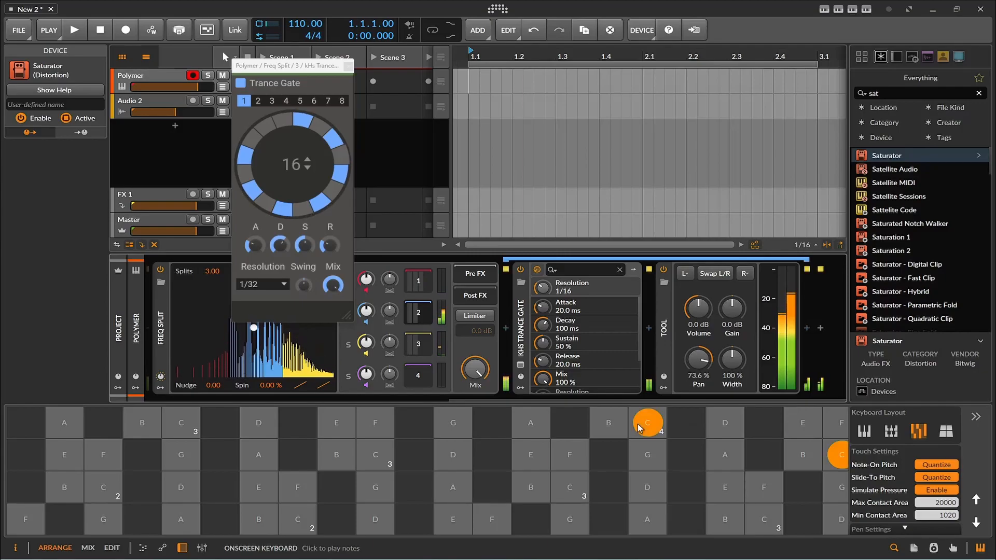
click(549, 426)
drag(548, 427, 448, 422)
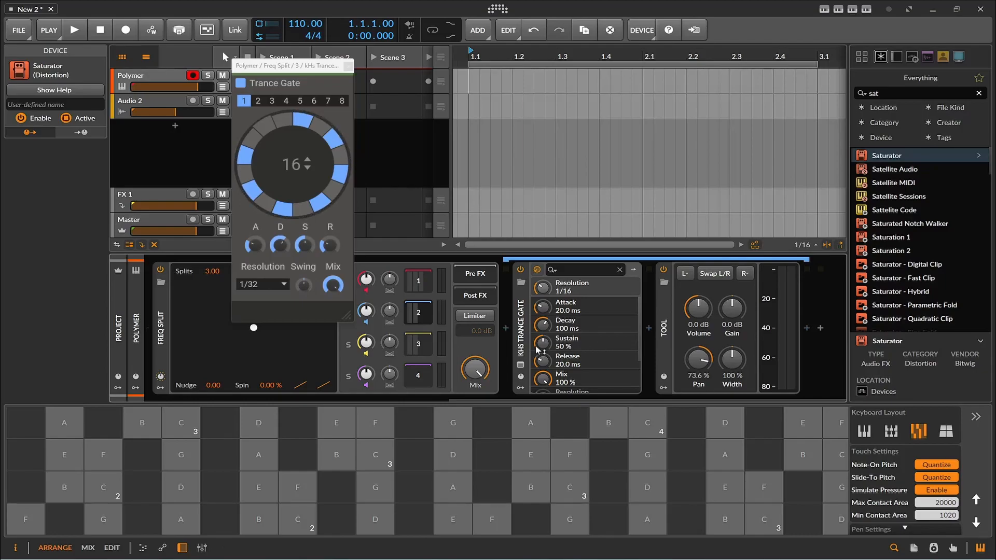
Close the band 3 Trance Gate window, search the browser for "fil", and insert a Filter+ into each of bands 1, 2 and 3.
click(162, 339)
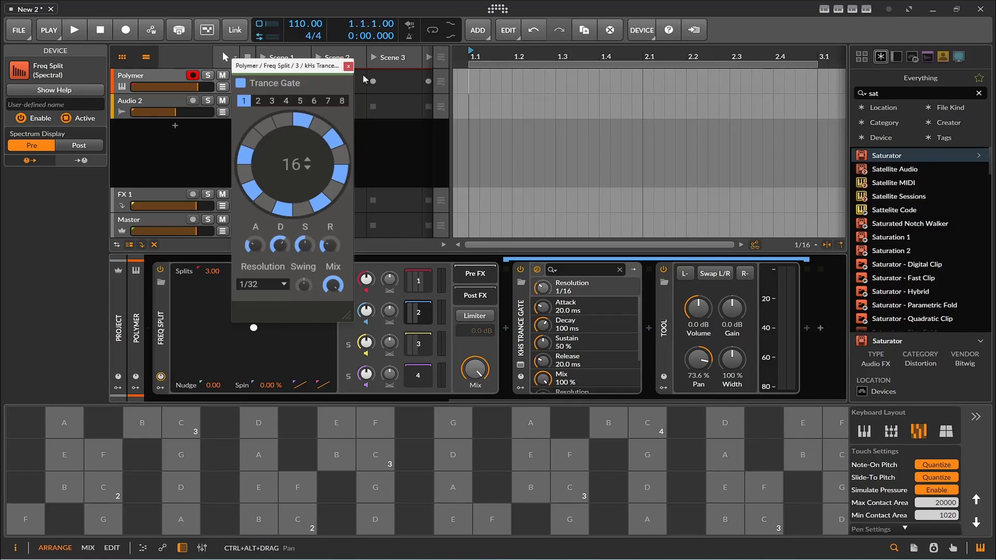
click(348, 67)
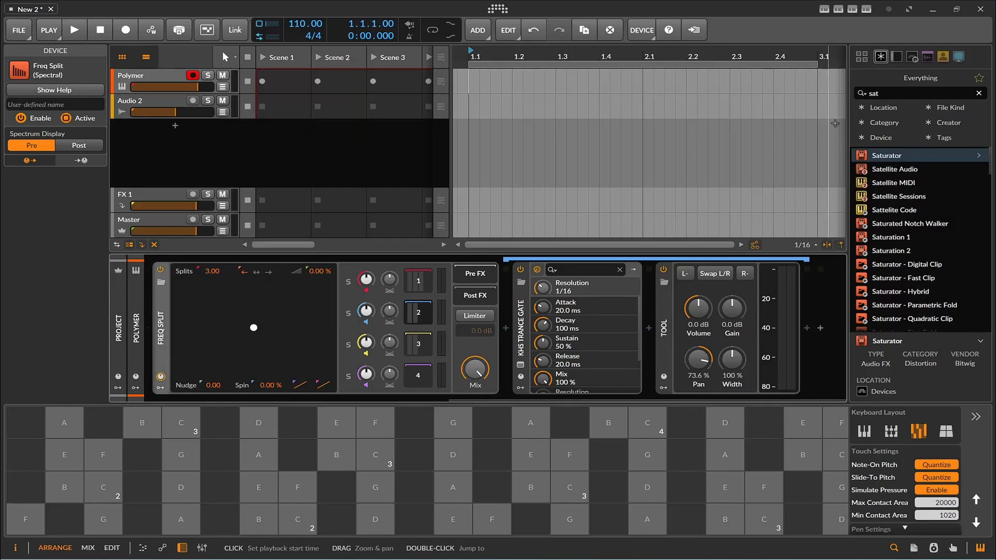
click(895, 96)
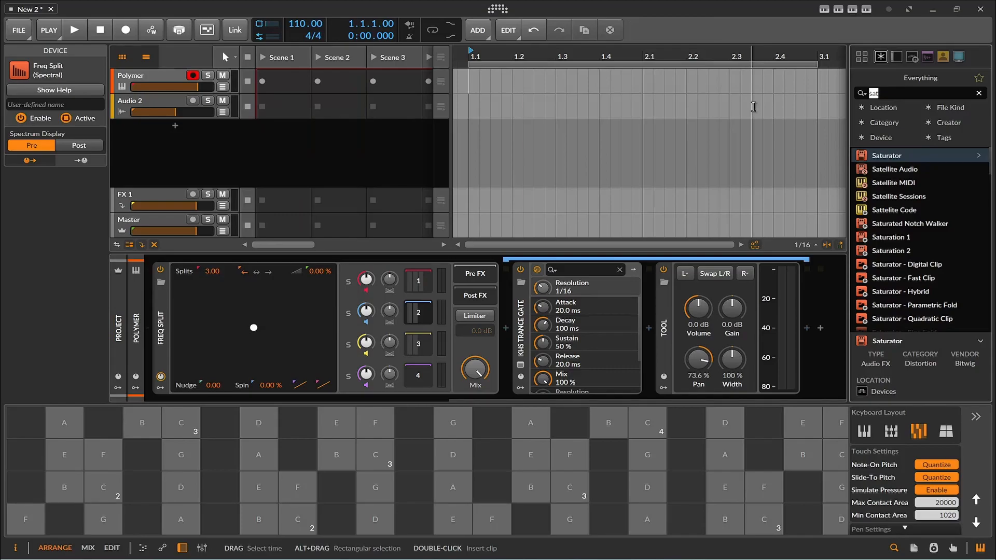
text(fil)
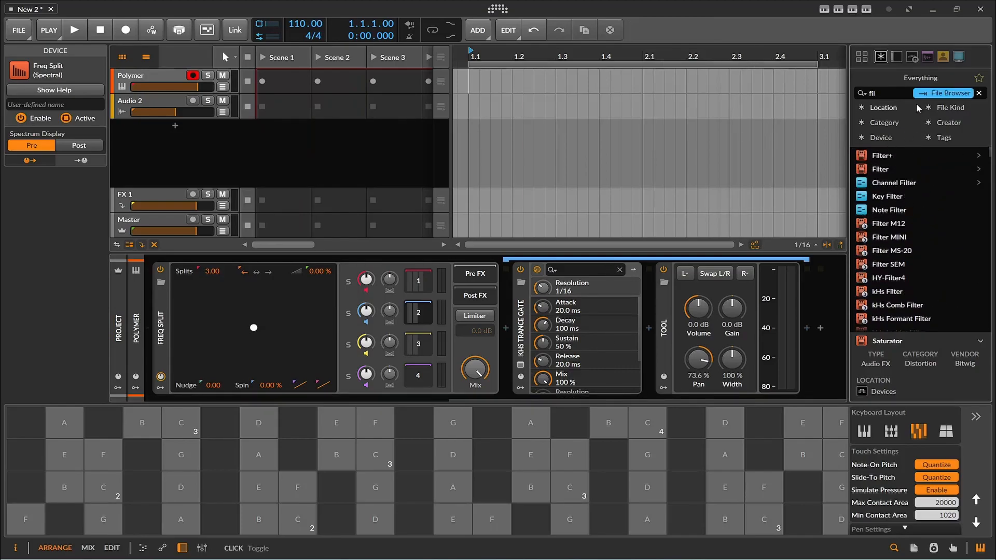
mouse_move(876, 159)
mouse_down()
mouse_move(674, 202)
mouse_move(412, 306)
mouse_move(417, 294)
mouse_move(417, 314)
mouse_up()
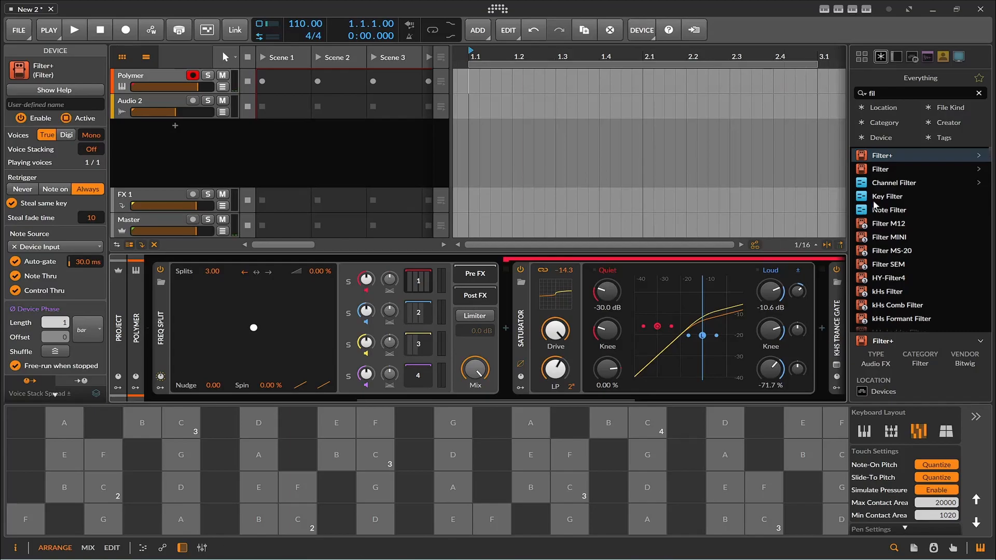
drag(873, 160, 418, 340)
In band 1, move Filter+ between the Trance Gate and the Tool and lower its cutoff to 262 Hz.
scroll(414, 289, up, 5)
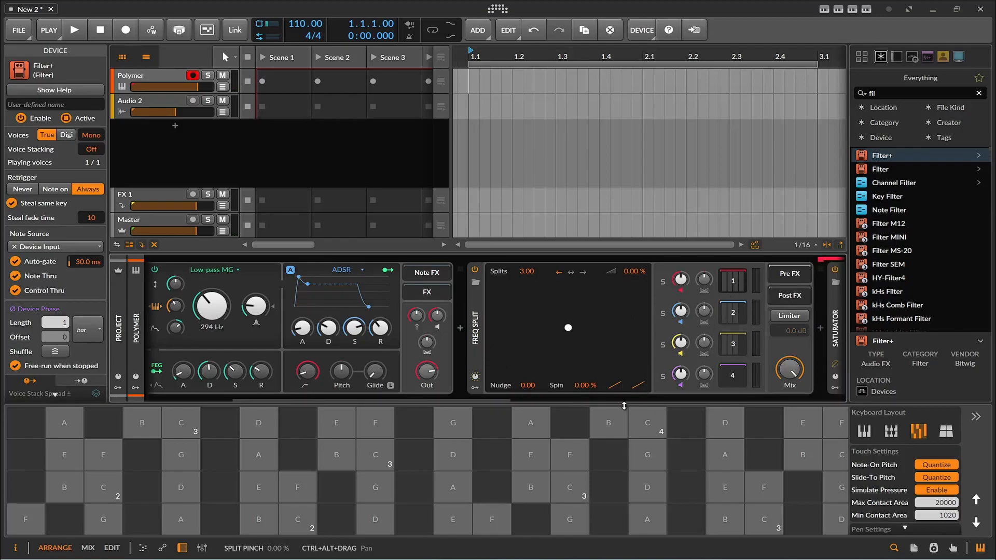
drag(486, 399, 757, 397)
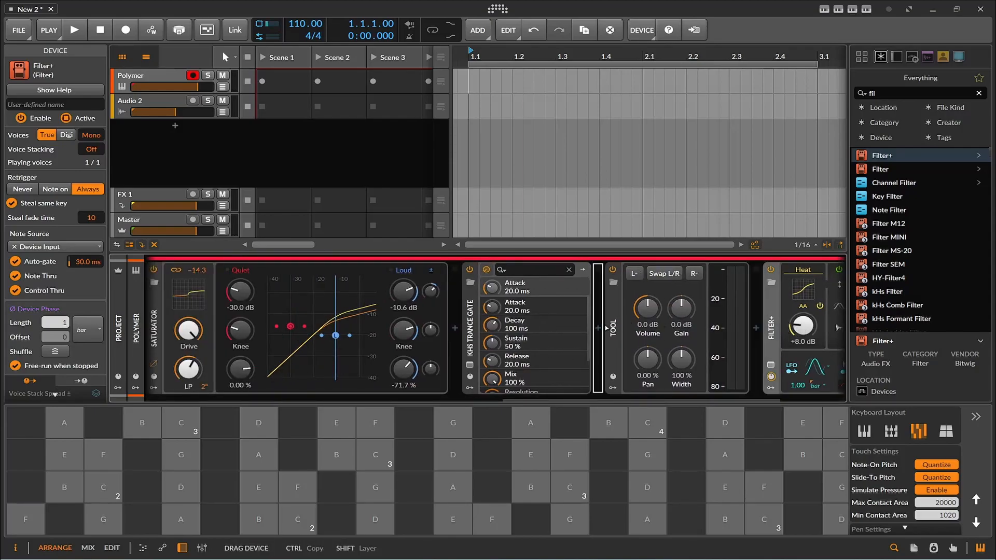
drag(608, 327, 605, 327)
drag(728, 325, 727, 352)
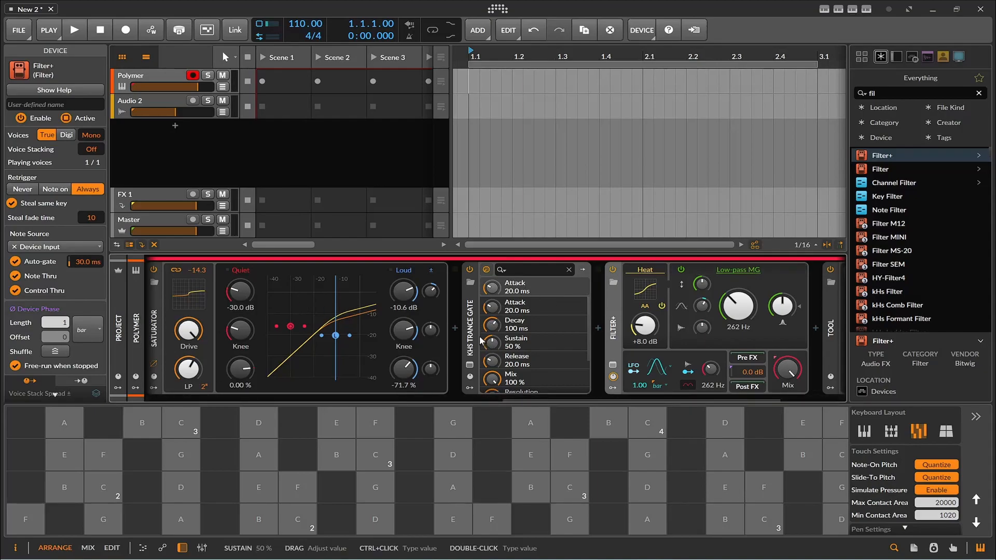
drag(580, 394, 497, 393)
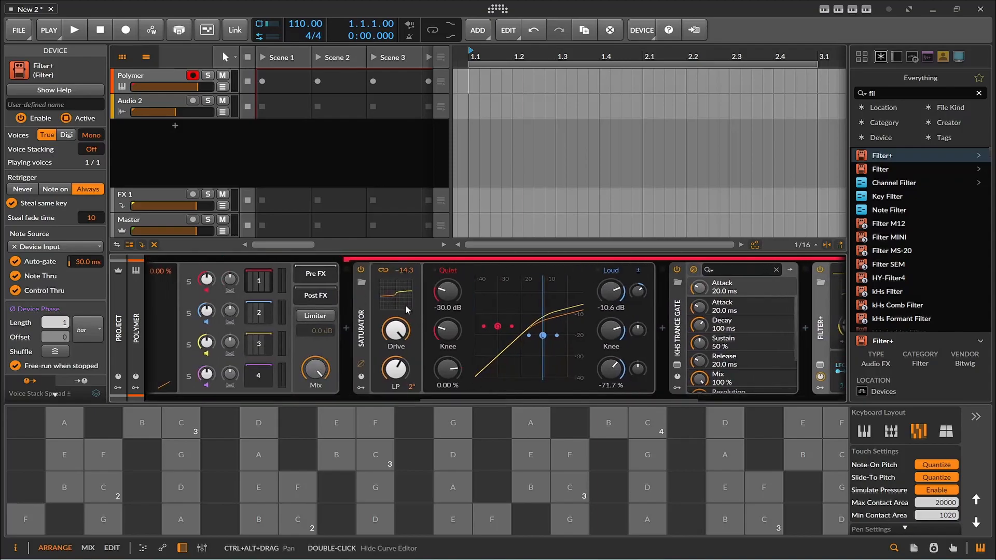
Change band 2's Filter+ to the Sallen-Key filter in BP 6 mode, and check band 3's device chain.
click(259, 311)
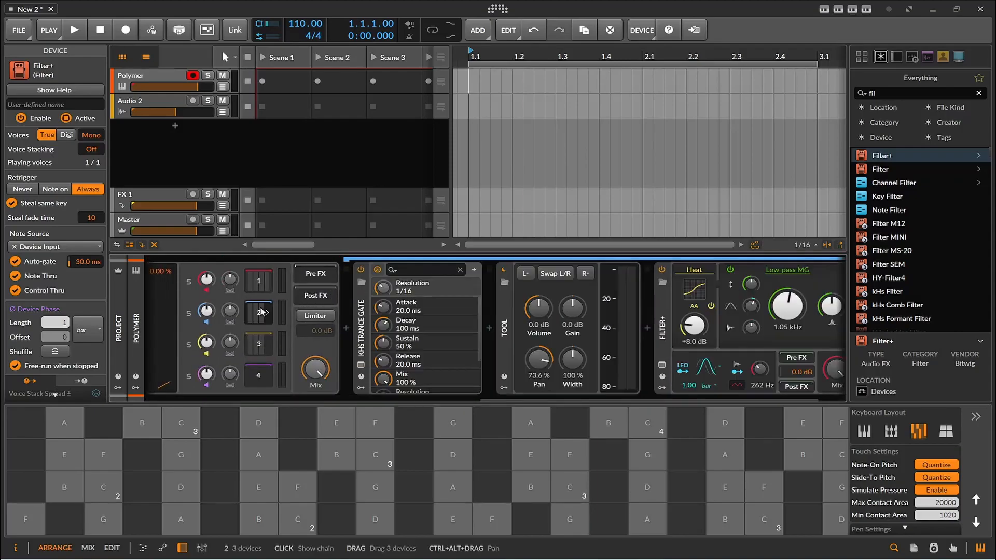
click(786, 269)
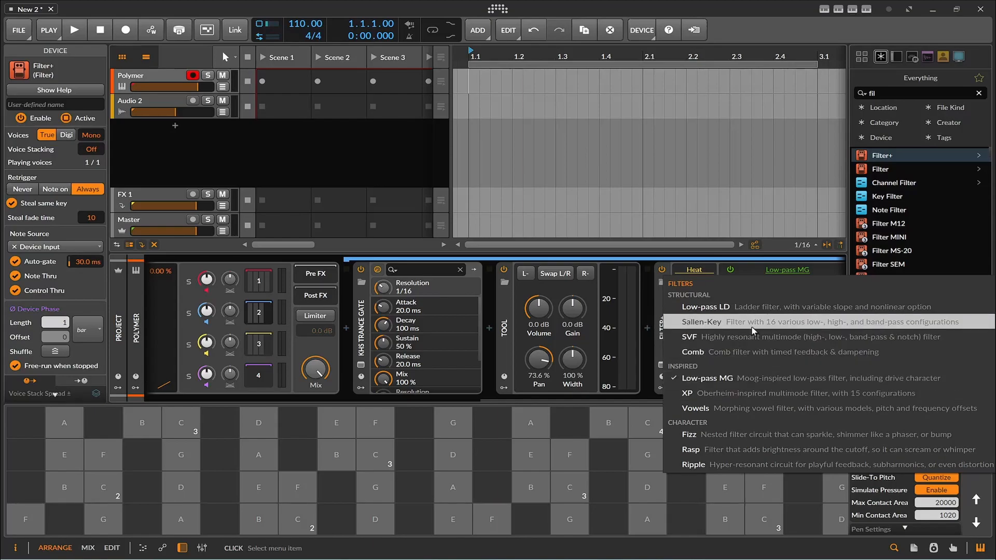
click(697, 322)
click(781, 340)
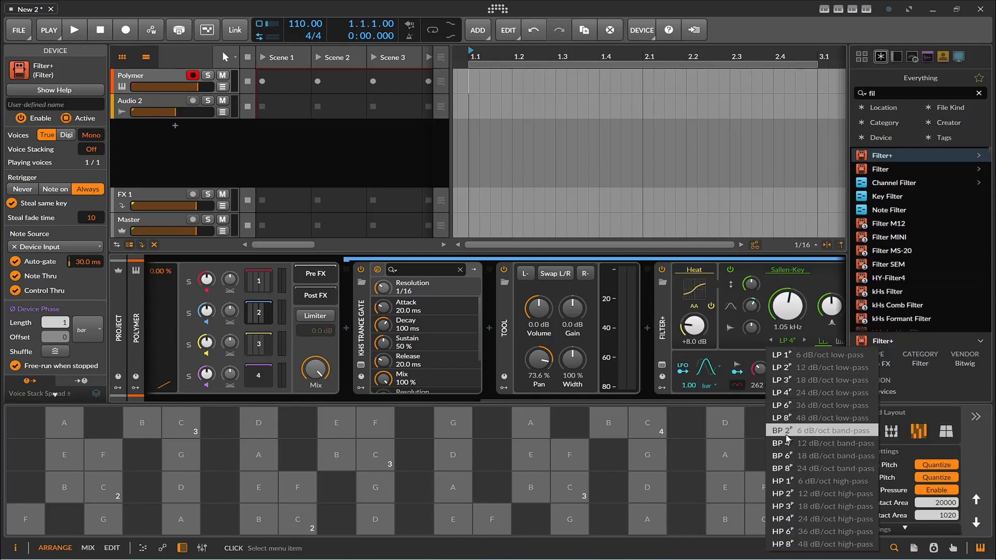
click(782, 455)
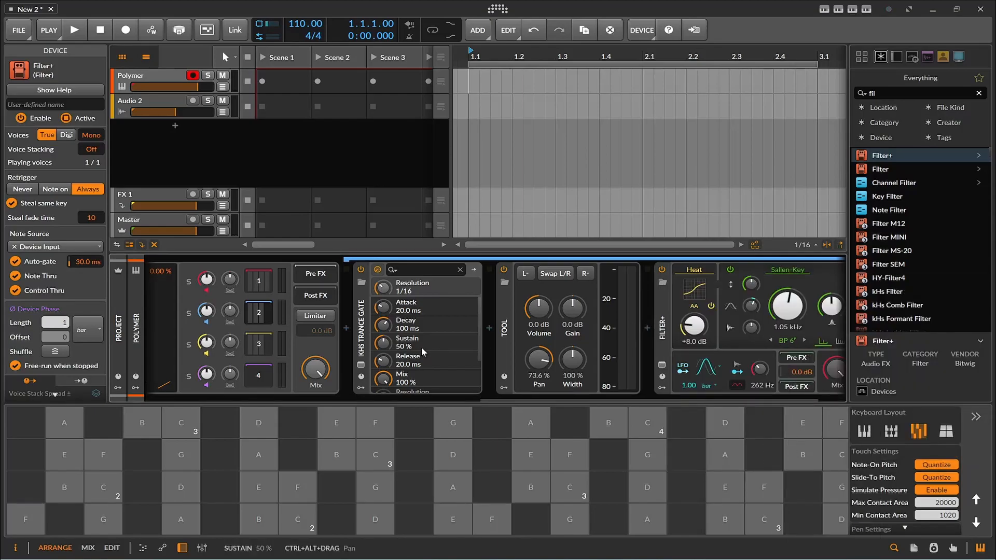
click(254, 344)
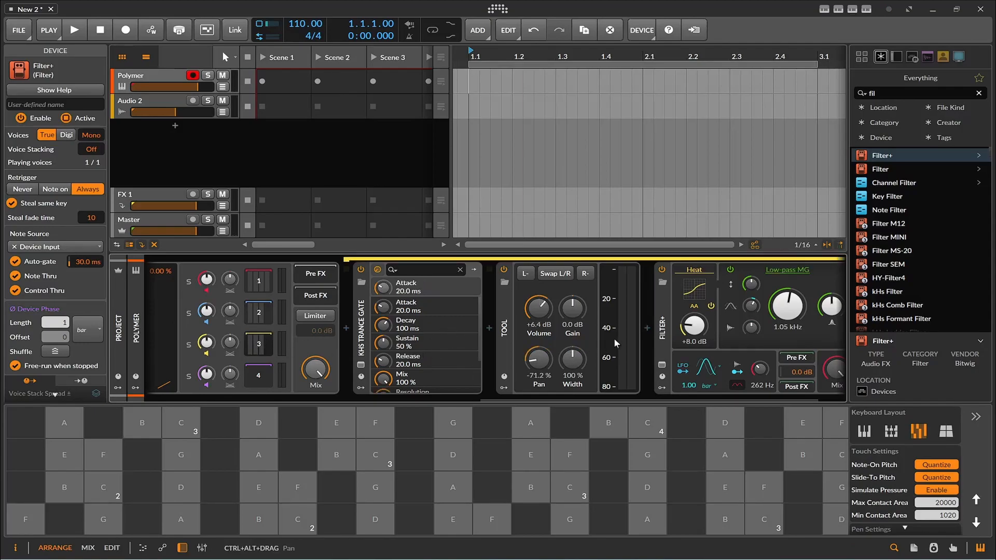
click(258, 323)
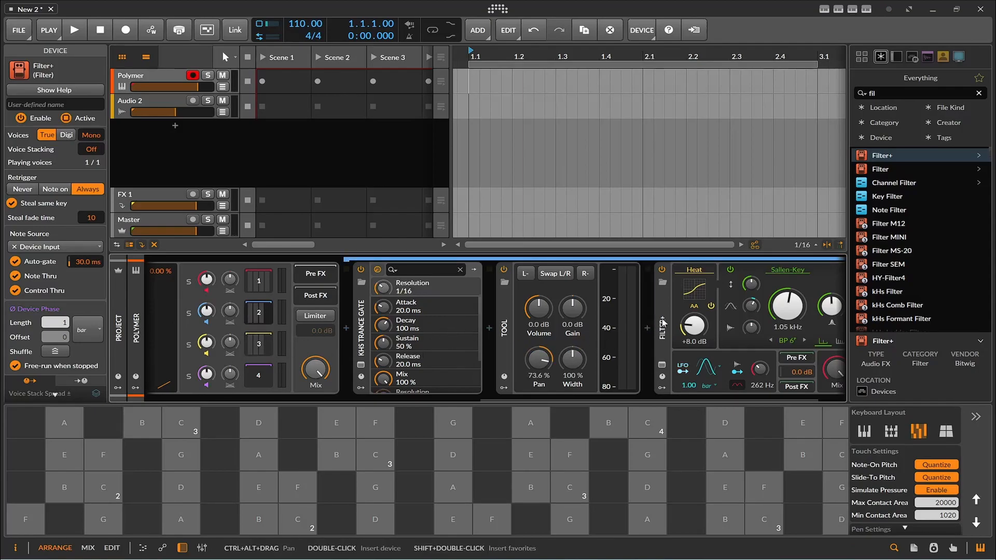
In band 3, move Filter+ between the Trance Gate and the Tool, switch it to the SVF high-pass filter, and set its cutoff to 2.30 kHz.
click(265, 339)
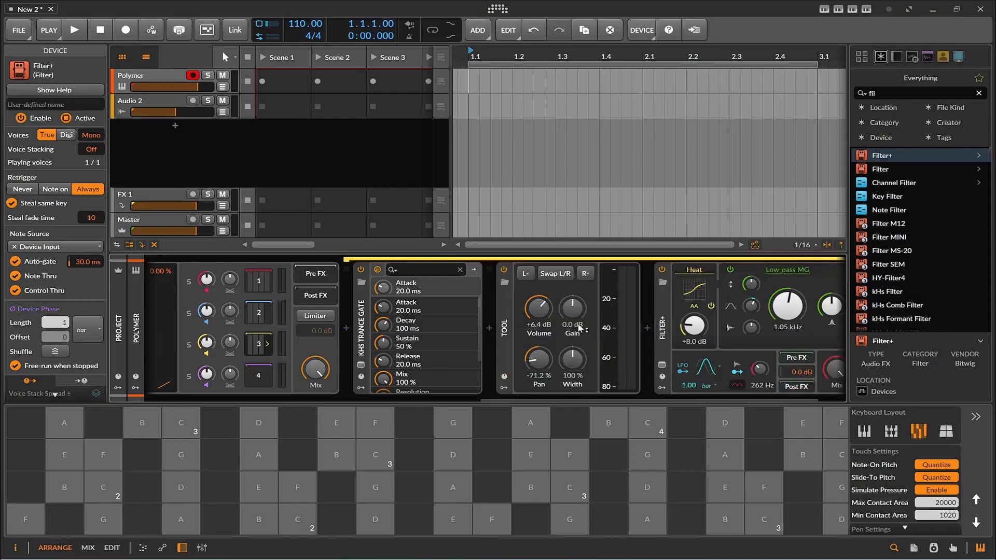
drag(662, 334, 528, 342)
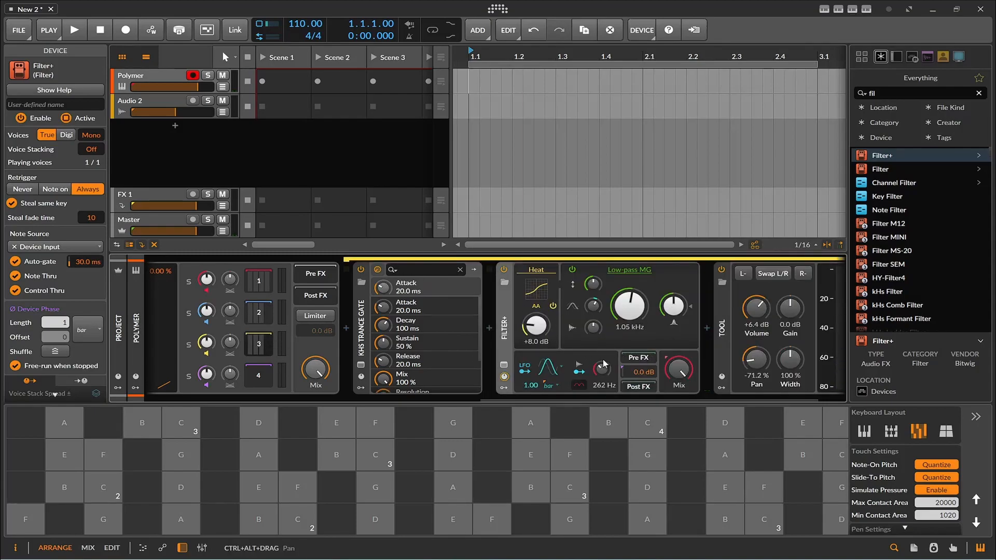
click(627, 270)
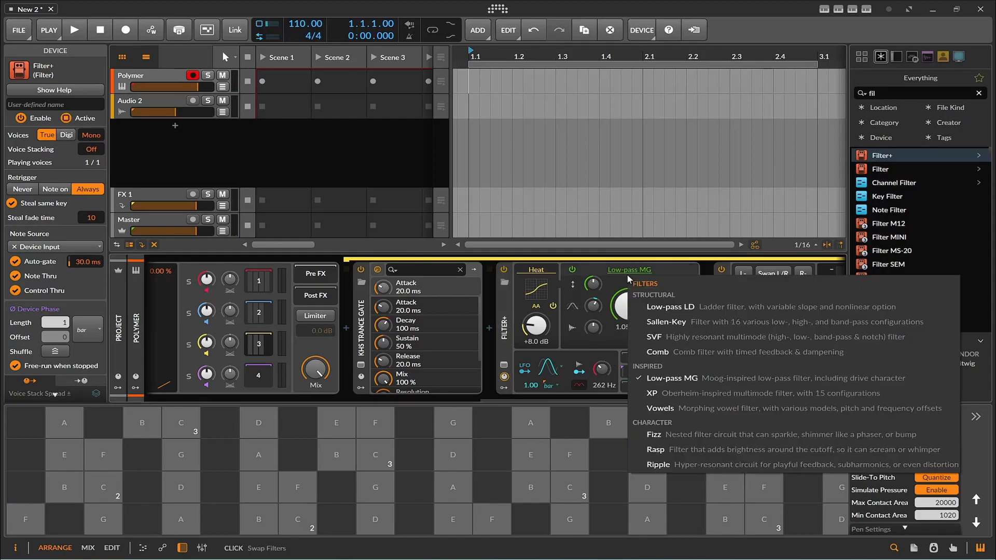
click(654, 337)
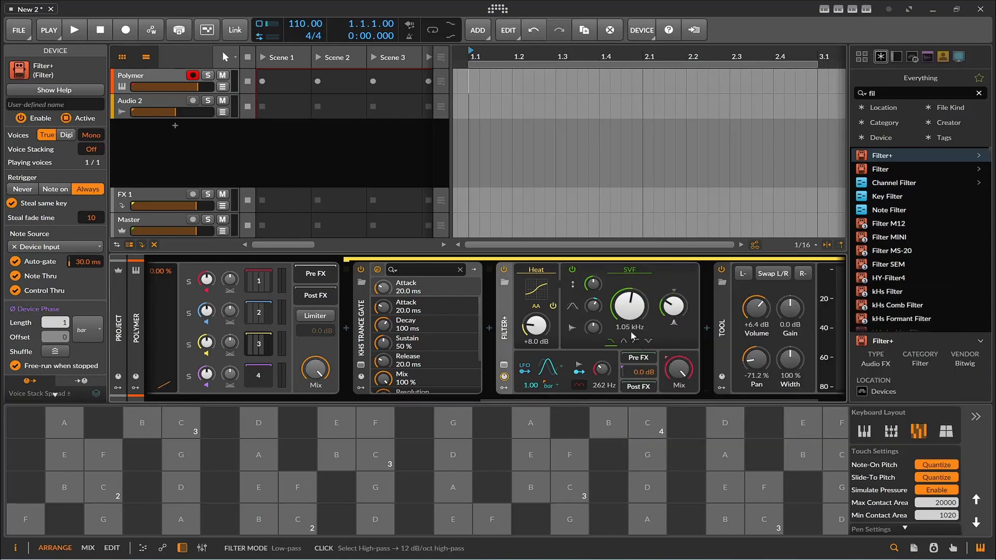
click(636, 342)
drag(622, 315, 621, 314)
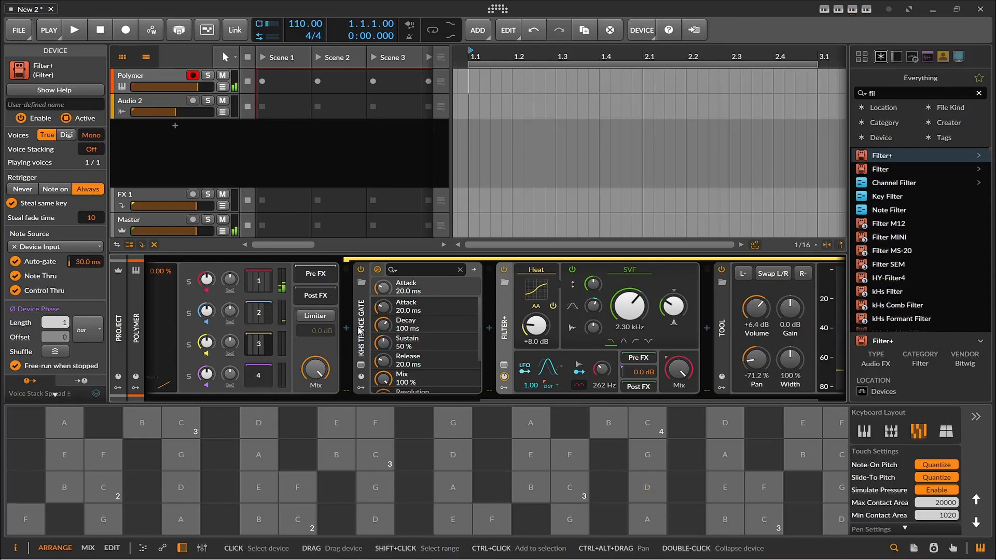
In band 2's Filter+, set the cutoff to 322 Hz, the resonance to 95.6 % and the Heat drive to +21.9 dB.
click(259, 312)
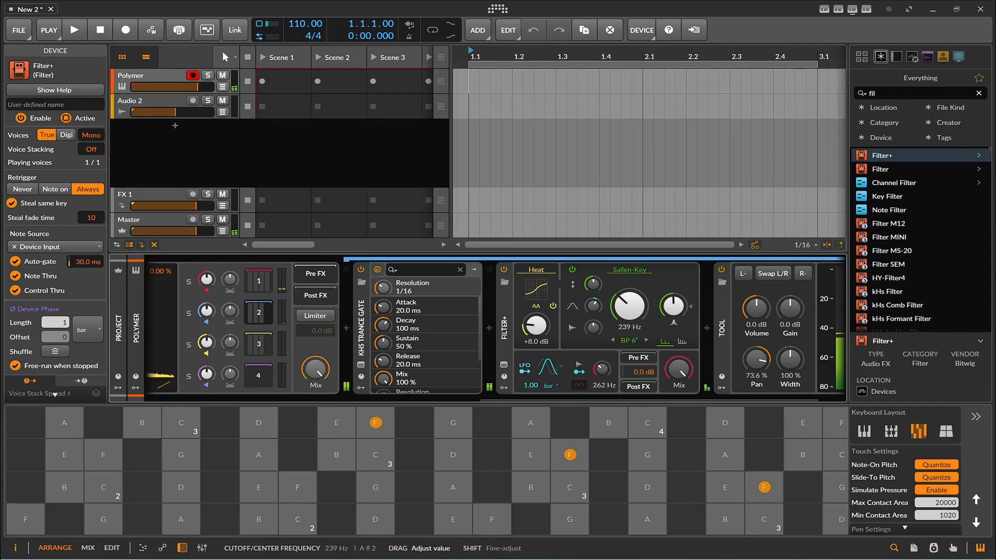
drag(629, 306, 672, 297)
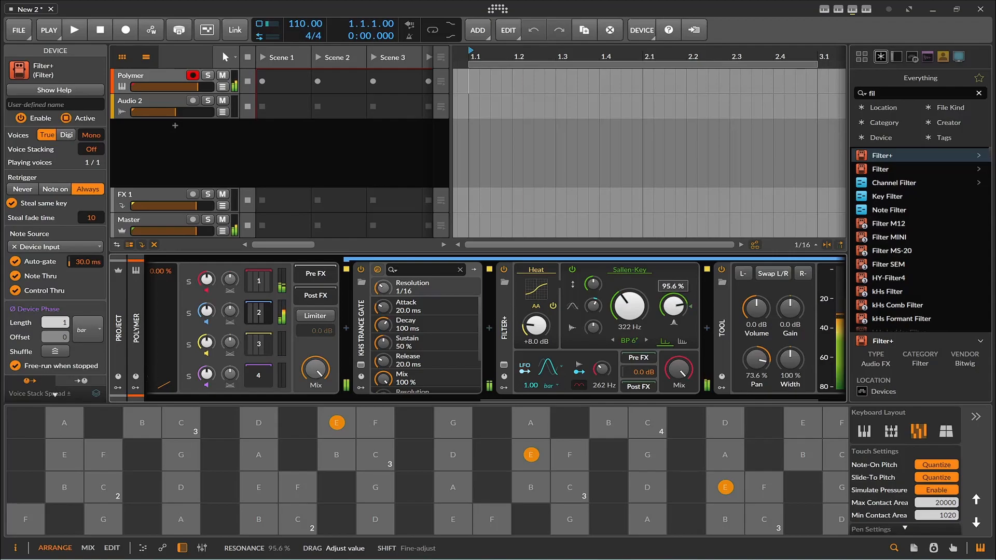
drag(536, 325, 554, 336)
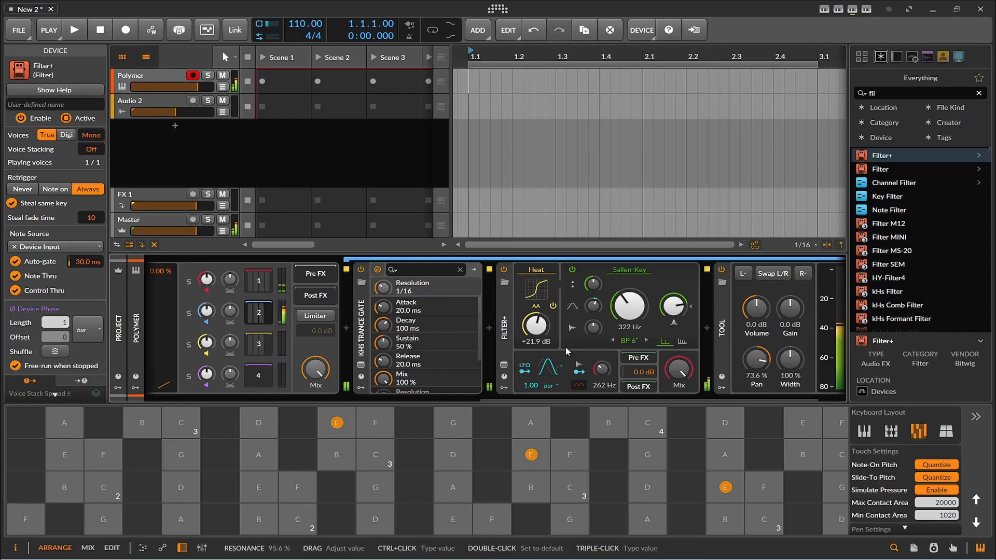
Map the LFO of band 2's Filter+ to its resonance with a small modulation amount.
click(520, 372)
drag(673, 306, 673, 305)
click(525, 368)
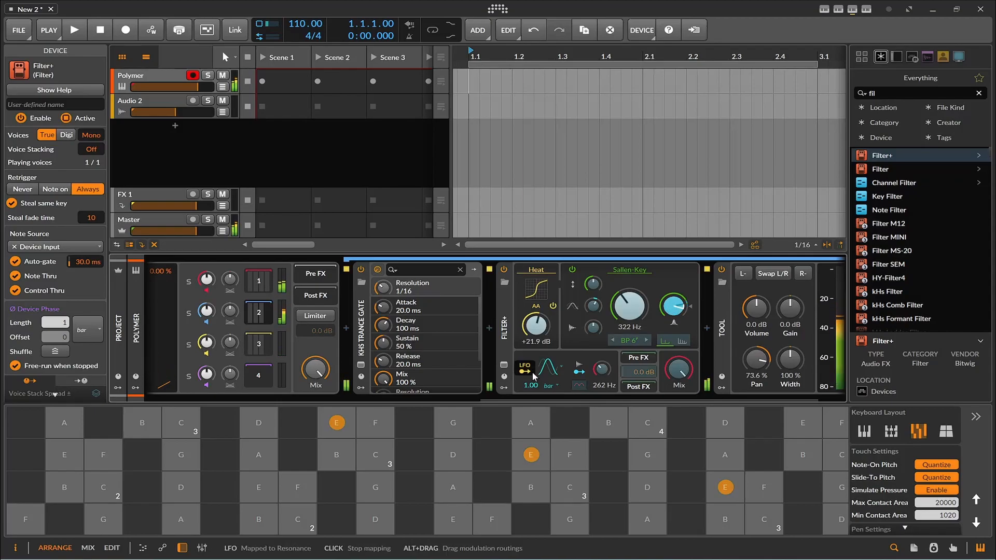
In band 3's Filter+, raise the resonance to about 110 % and the cutoff to 8.57 kHz.
click(261, 350)
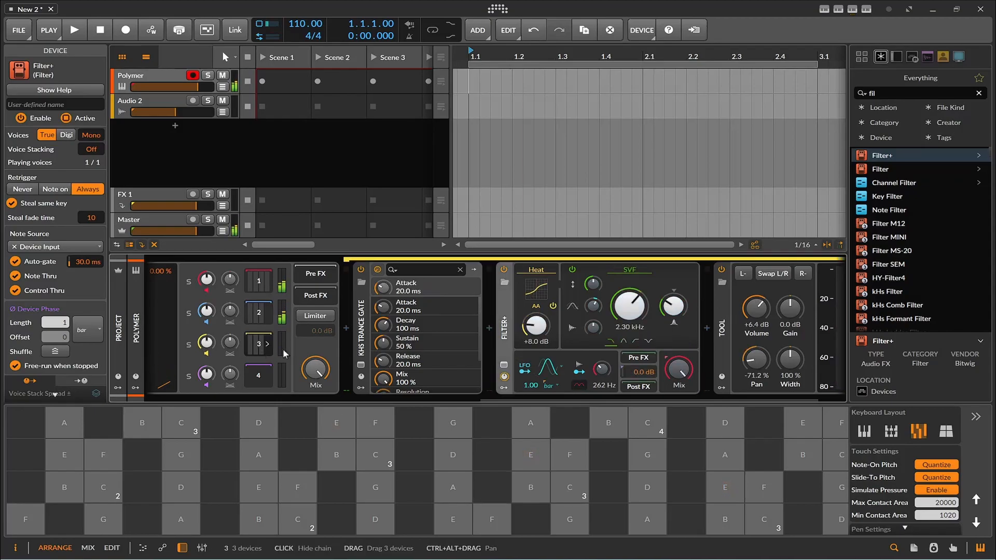
drag(673, 306, 673, 277)
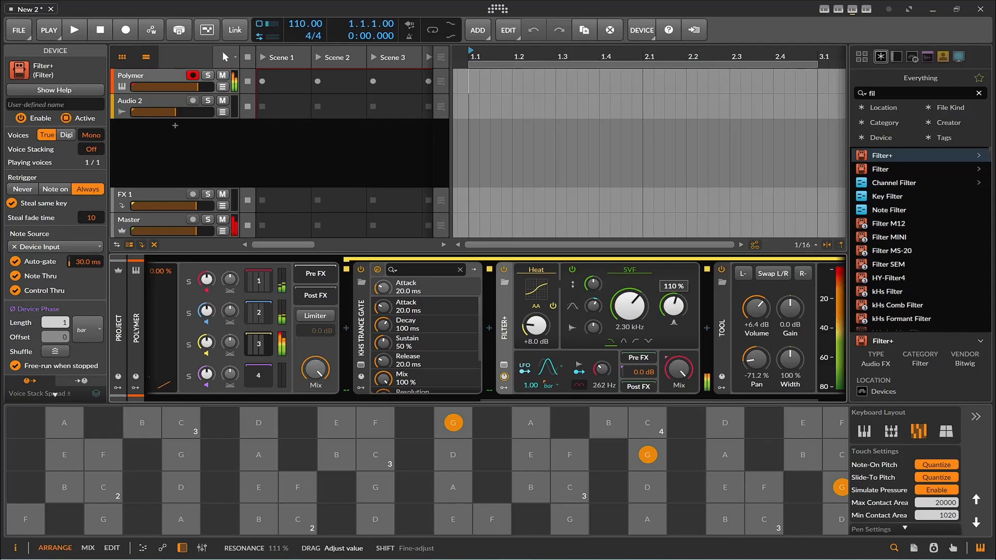
mouse_move(629, 306)
mouse_down()
mouse_move(629, 321)
mouse_move(629, 292)
mouse_up()
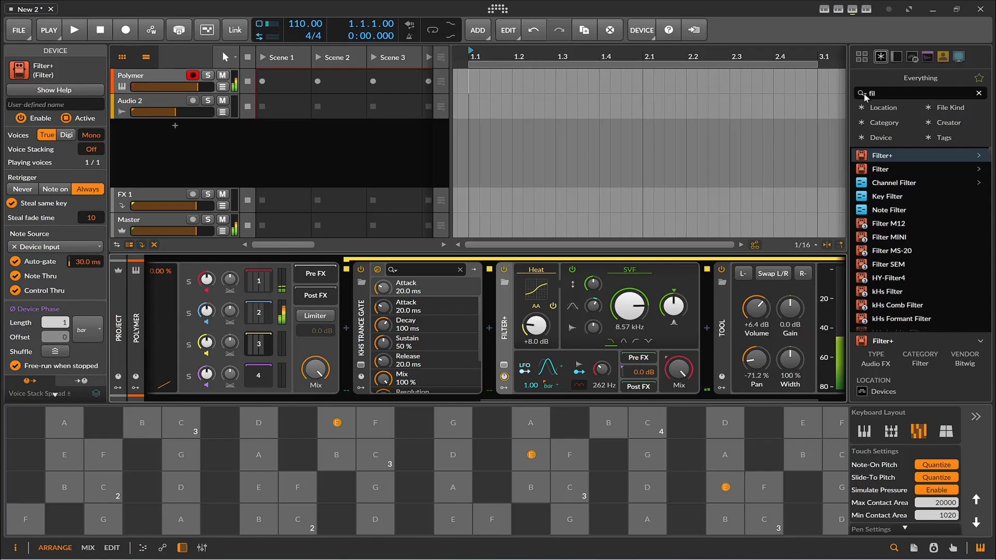
Search the browser for "sat", insert a Saturator before band 3's Filter+, raise its drive and set its low-pass cutoff to 4.77 kHz.
click(880, 93)
text(sat)
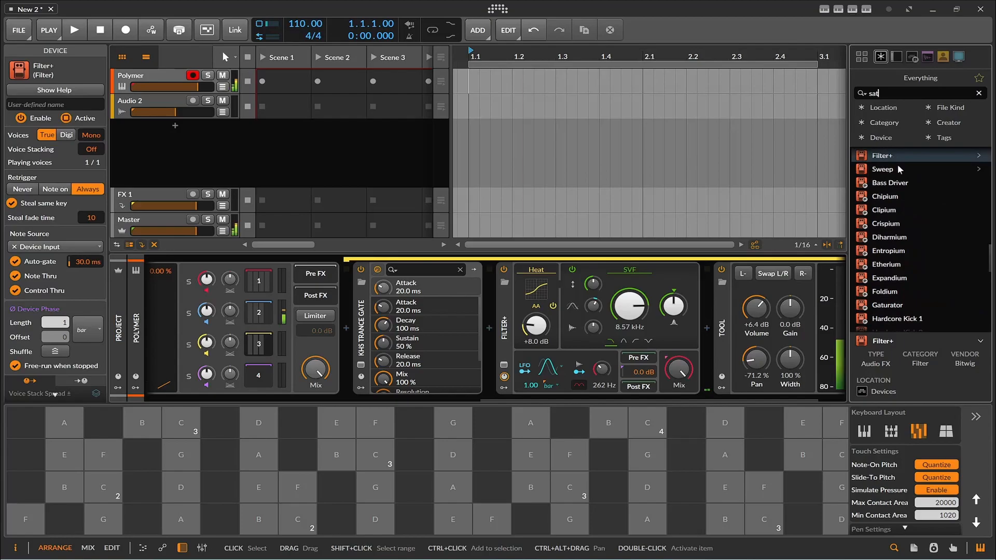
key(Down)
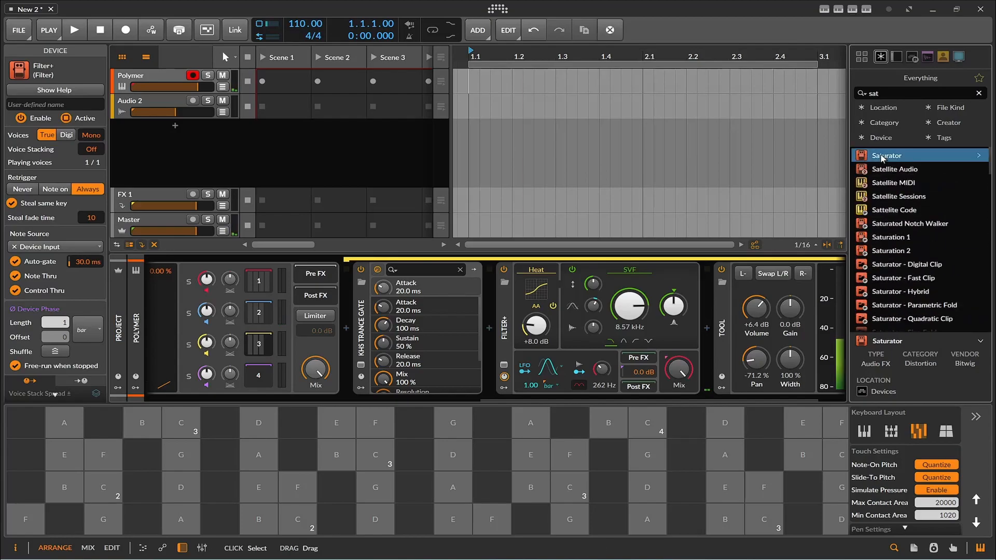
key(Return)
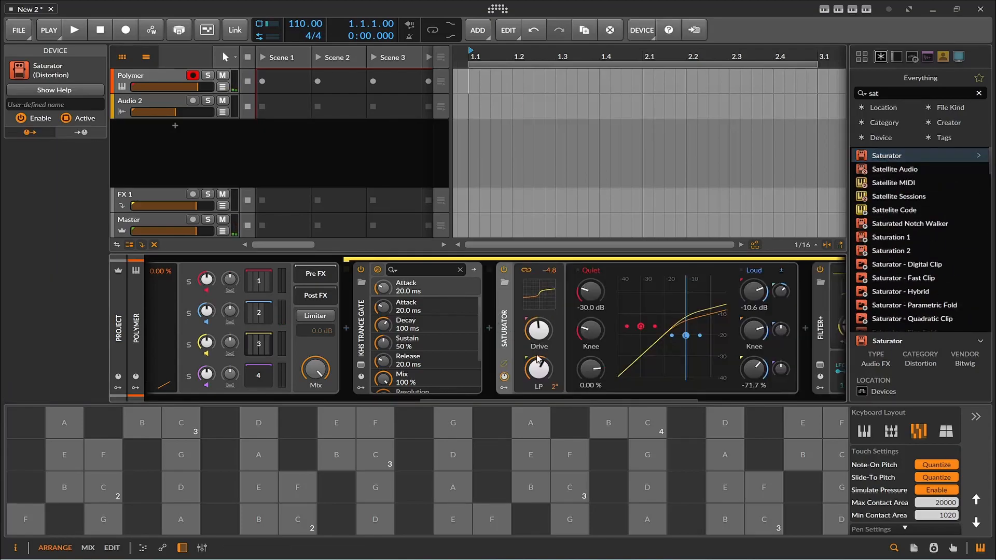
drag(539, 330, 538, 363)
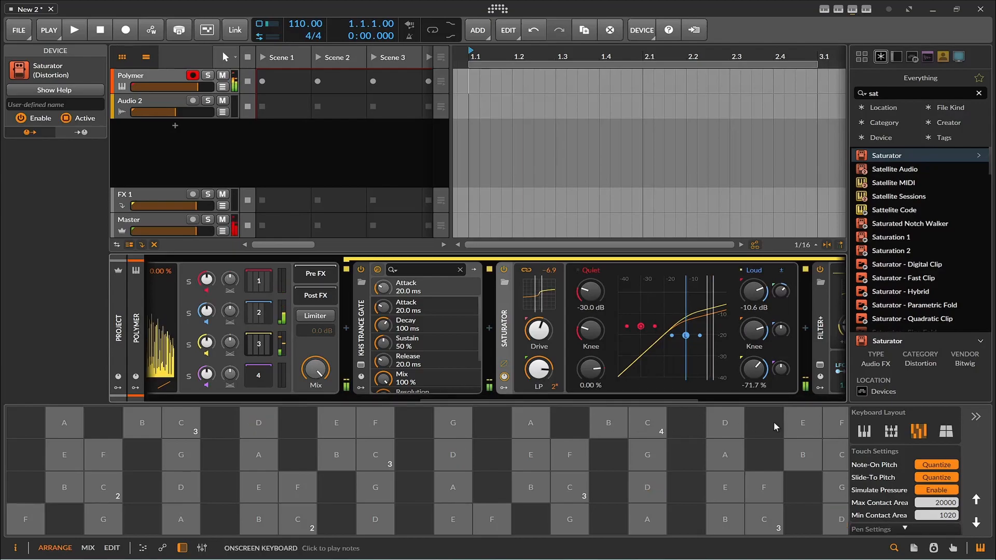
drag(537, 371, 536, 374)
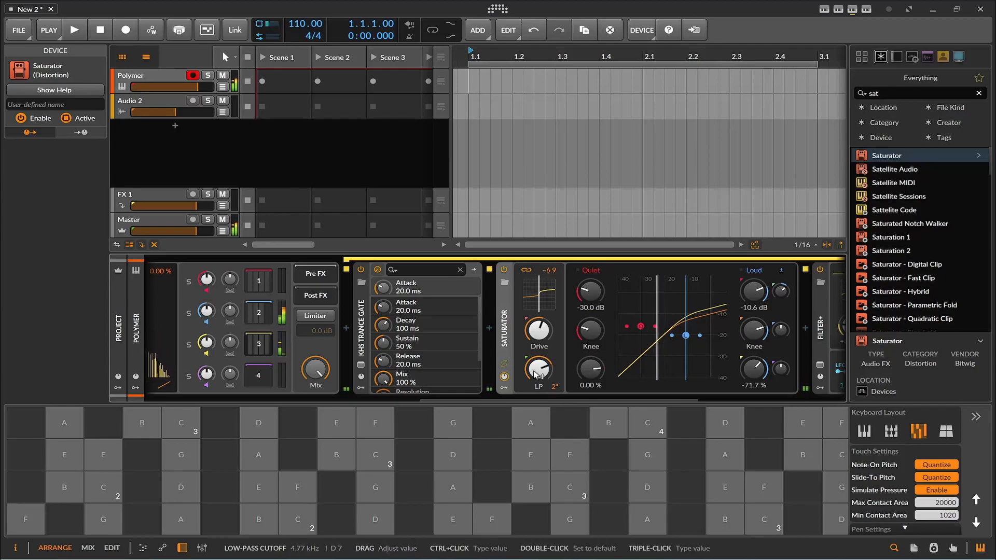
Show band 1's device chain and move its Trance Gate ahead of the Saturator.
drag(534, 397, 418, 398)
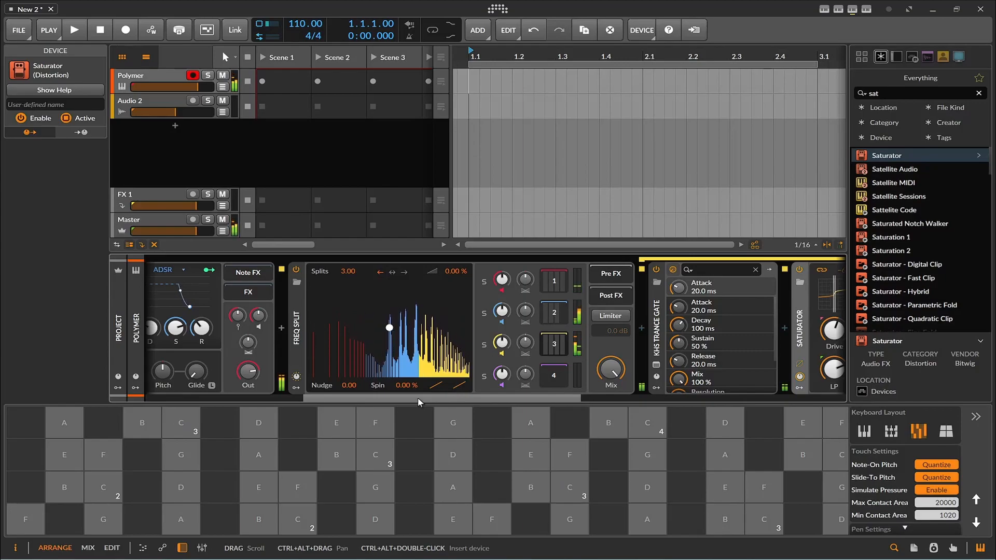
drag(424, 397, 509, 393)
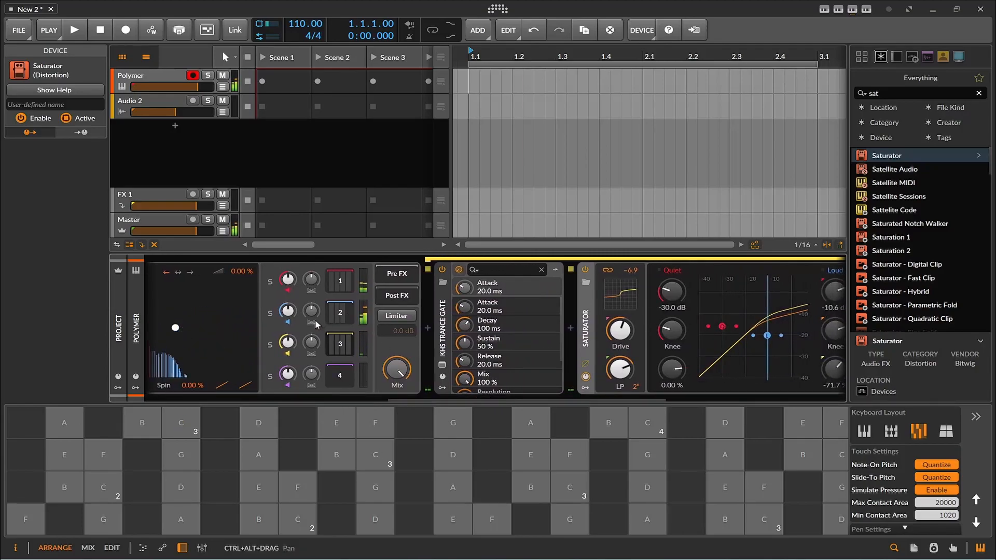
click(332, 279)
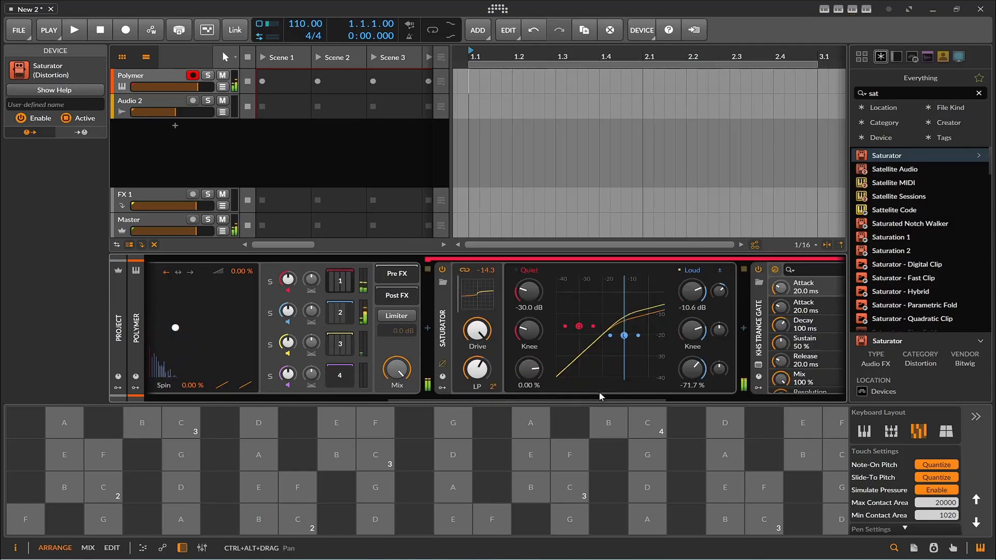
drag(571, 398, 734, 410)
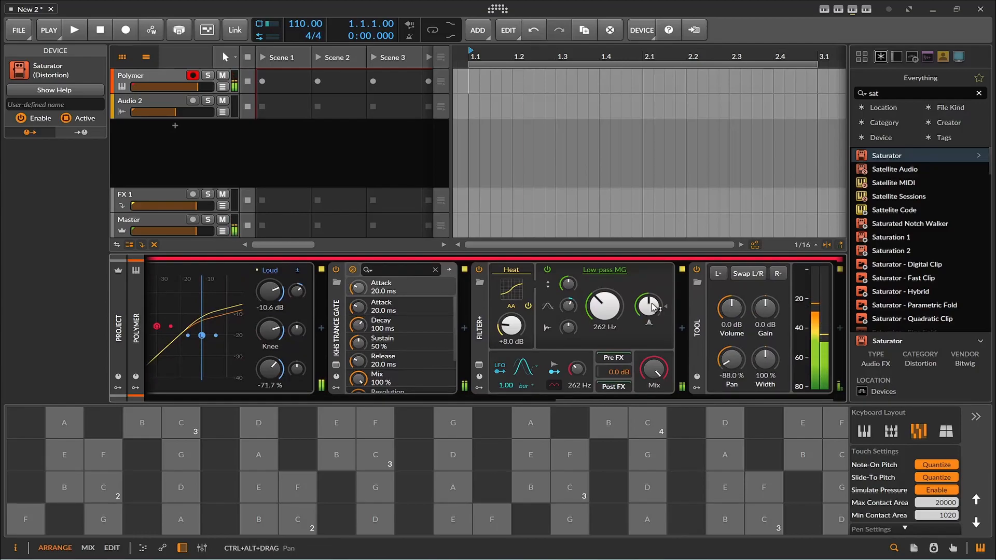
drag(579, 398, 486, 400)
click(590, 343)
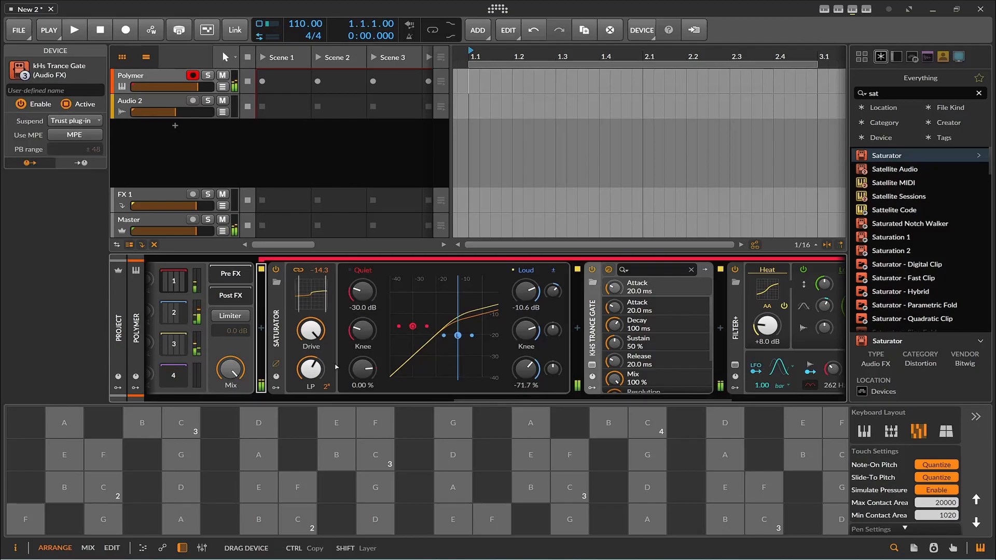
drag(338, 366, 345, 369)
drag(443, 395, 399, 400)
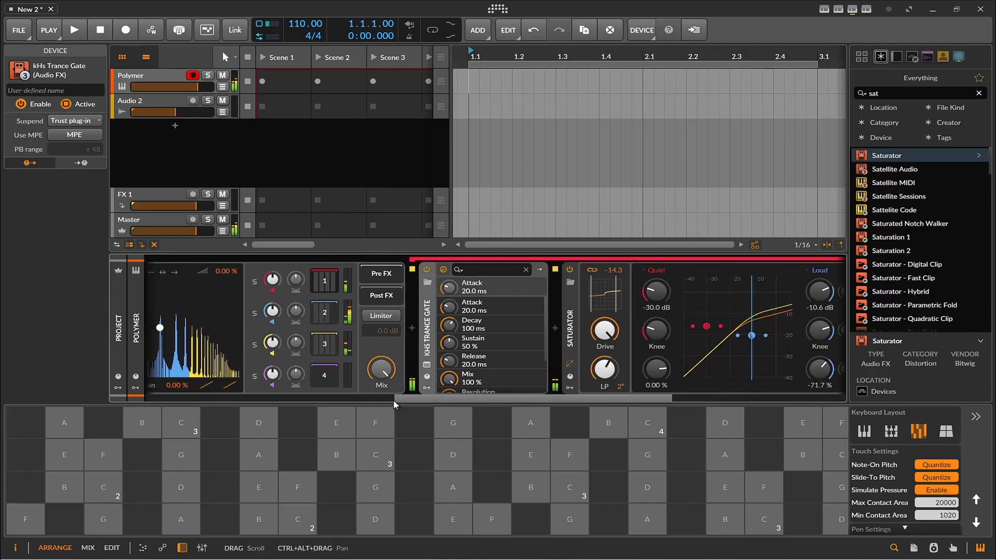
In band 1's Filter+, reduce the mix below 100 % and set the Heat drive to +23.4 dB.
click(327, 286)
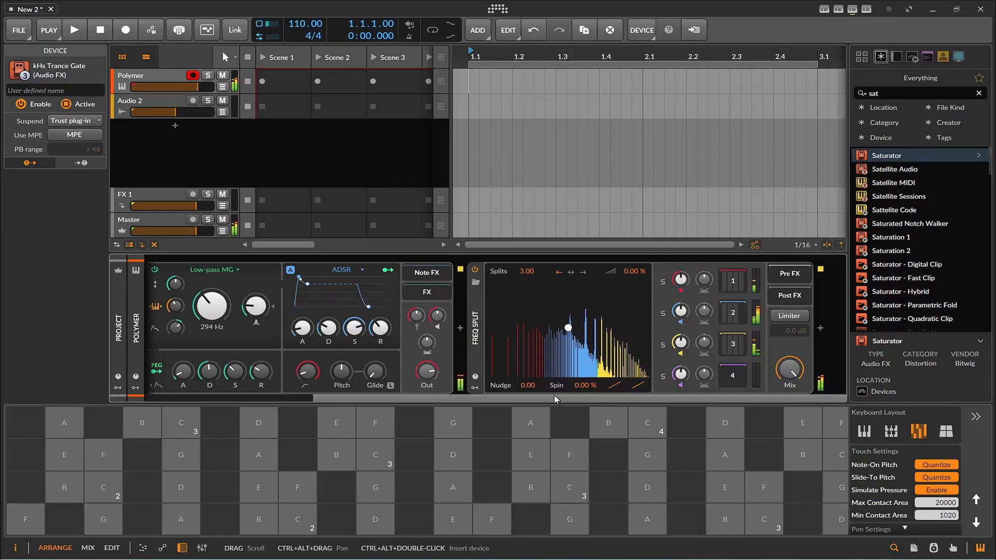
click(731, 290)
drag(664, 396, 752, 399)
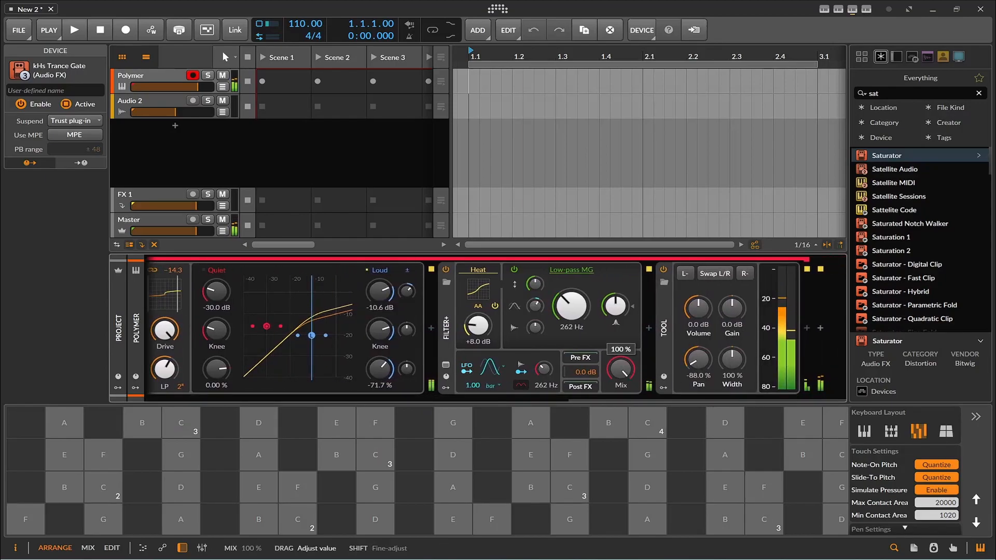
drag(620, 369, 621, 384)
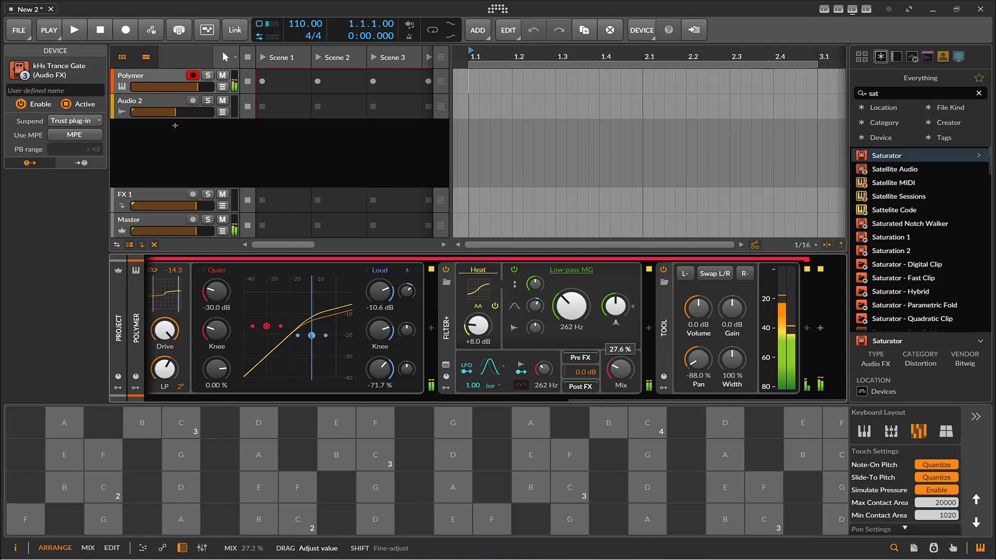
drag(620, 369, 620, 363)
drag(478, 326, 478, 311)
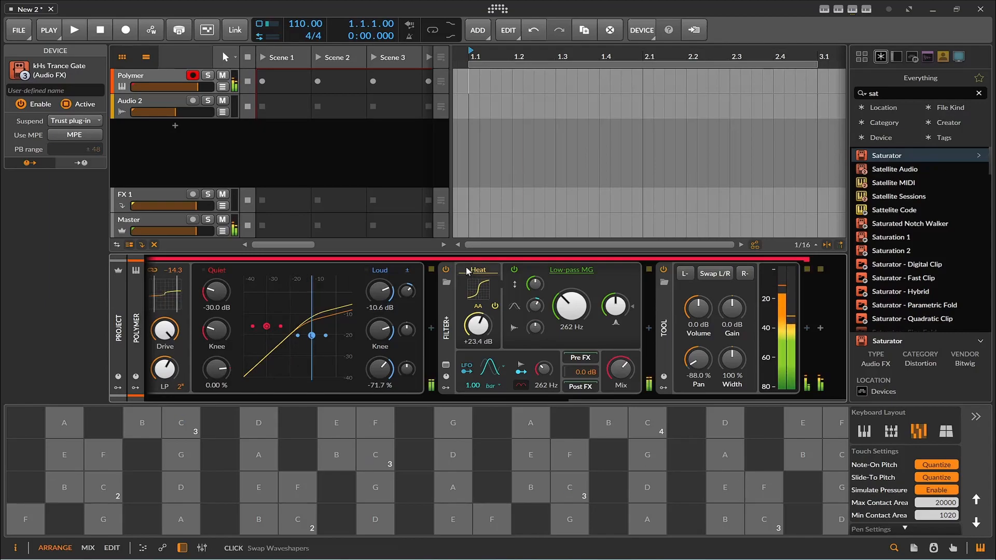
Change the waveshaper of band 1's Filter+ to Soar at +23.0 dB and set the filter cutoff to 268 Hz.
click(465, 267)
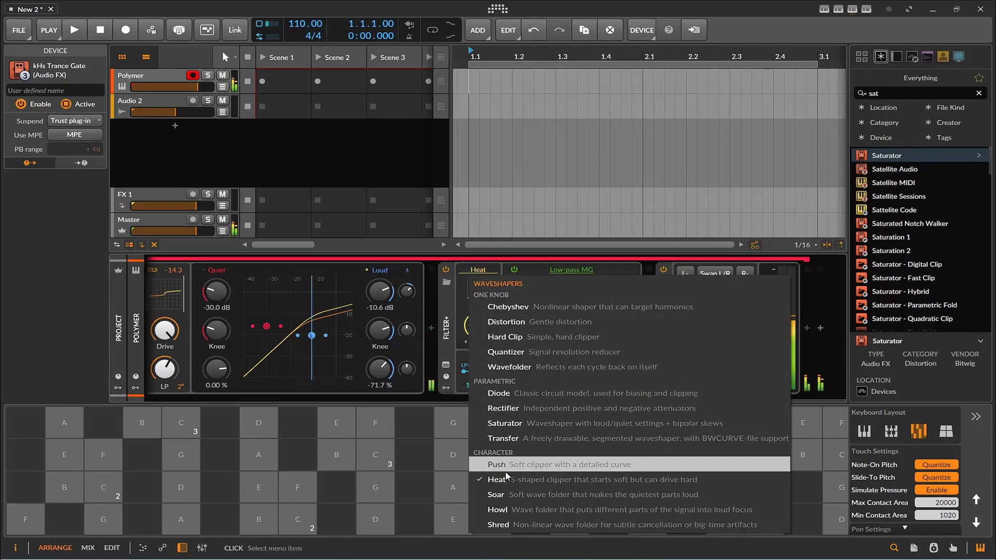
click(504, 493)
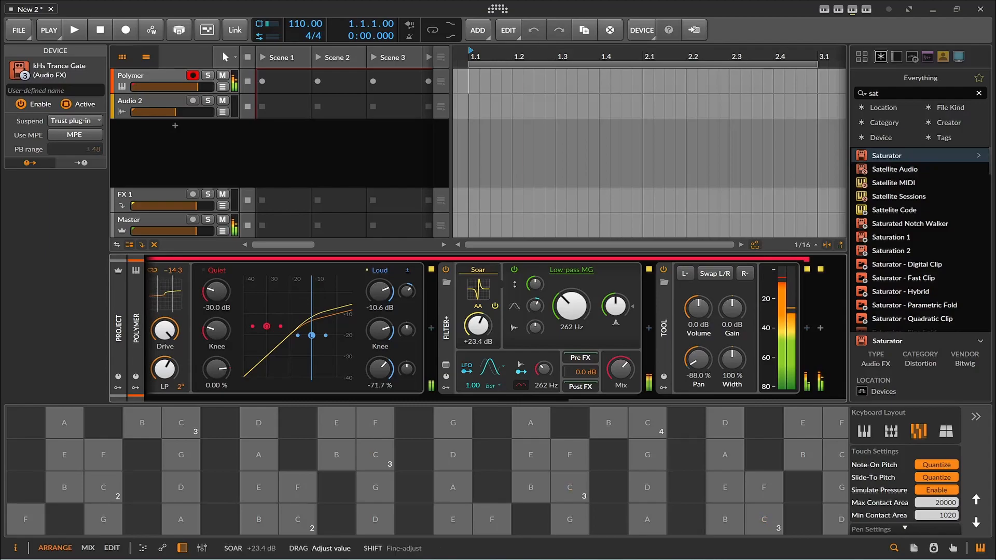
drag(477, 325, 477, 327)
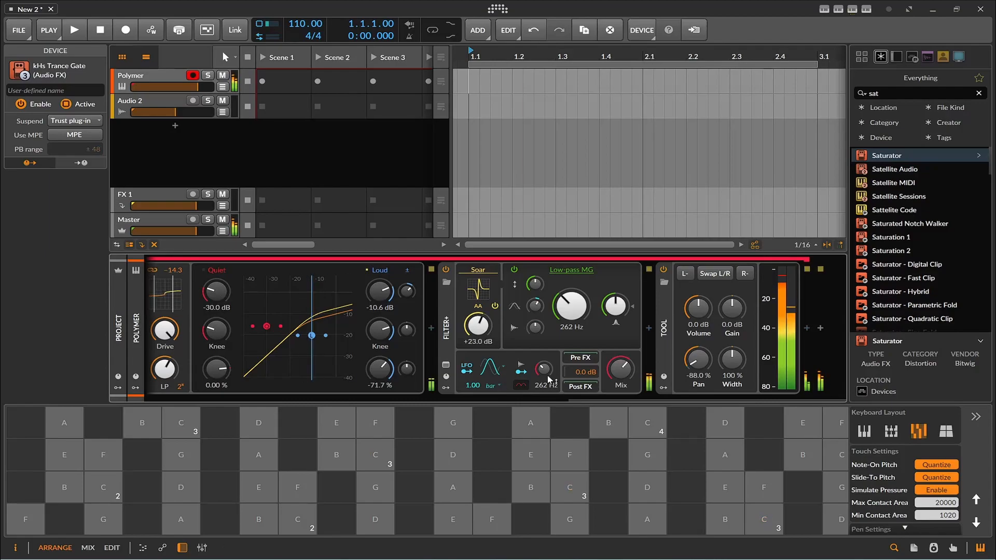
drag(577, 316, 577, 299)
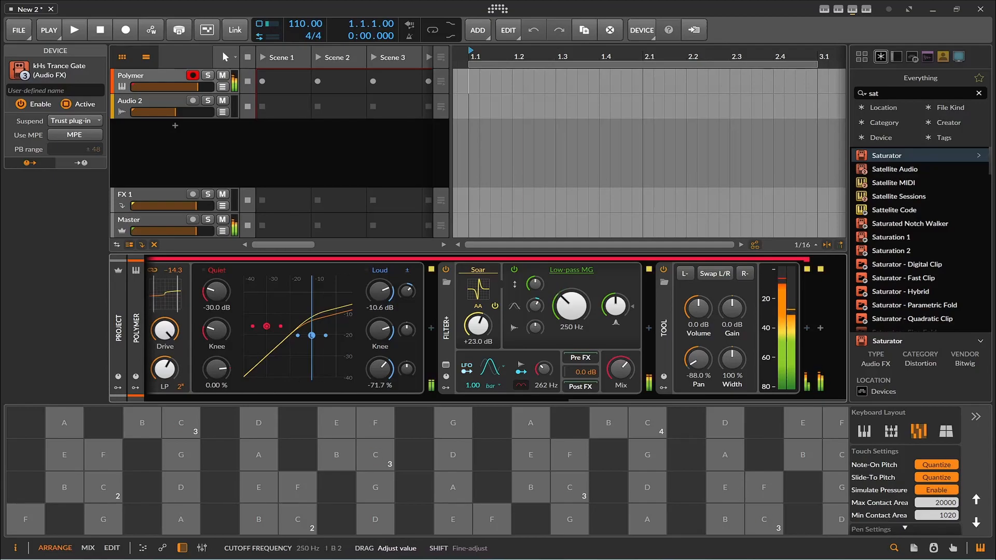
drag(578, 315, 577, 315)
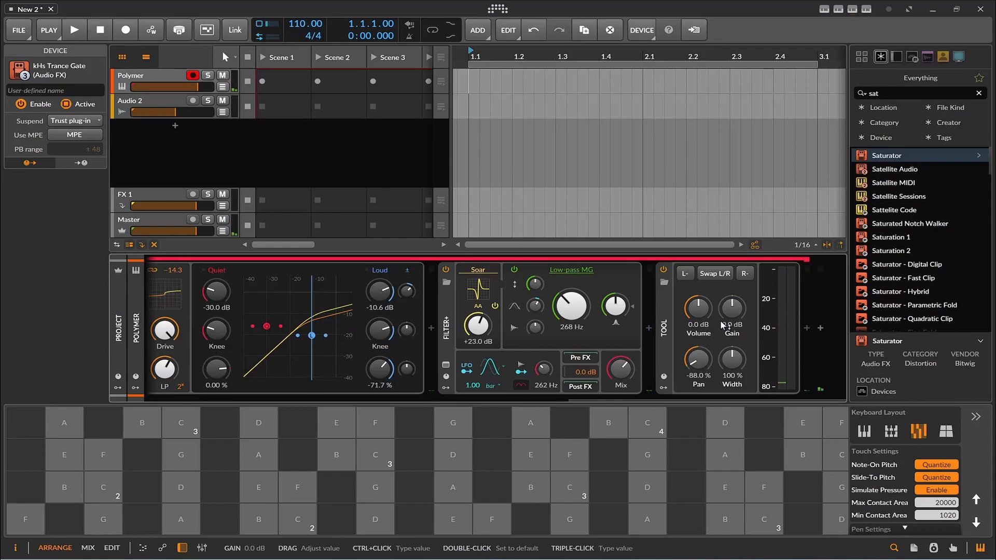
Show band 2's device chain and lower its Filter+ resonance to 77.1 %.
drag(701, 397, 610, 390)
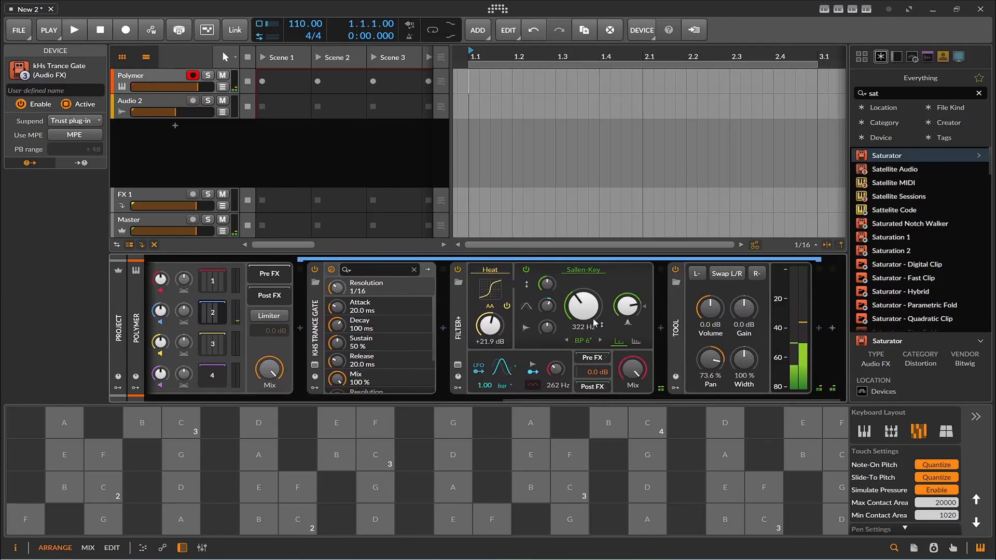
click(626, 306)
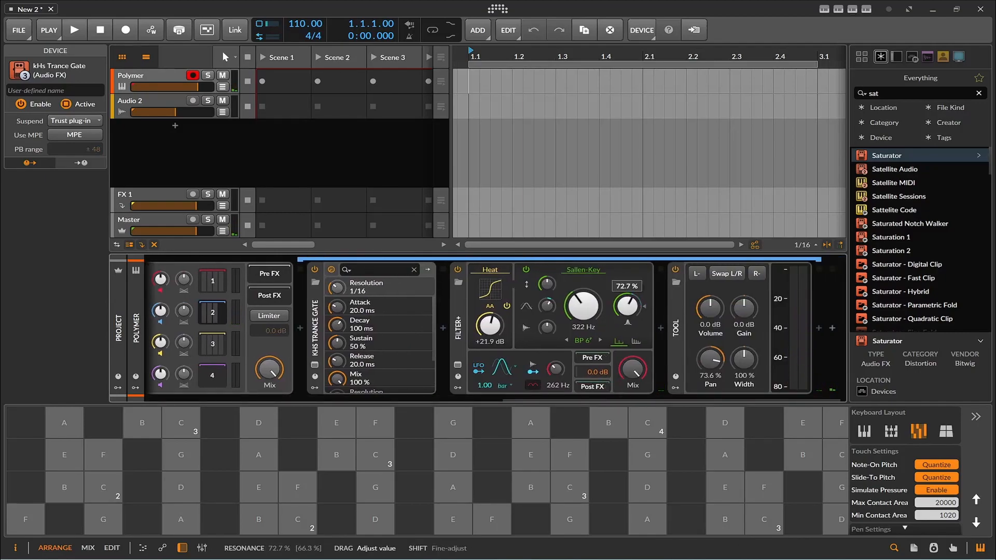
drag(627, 306, 622, 315)
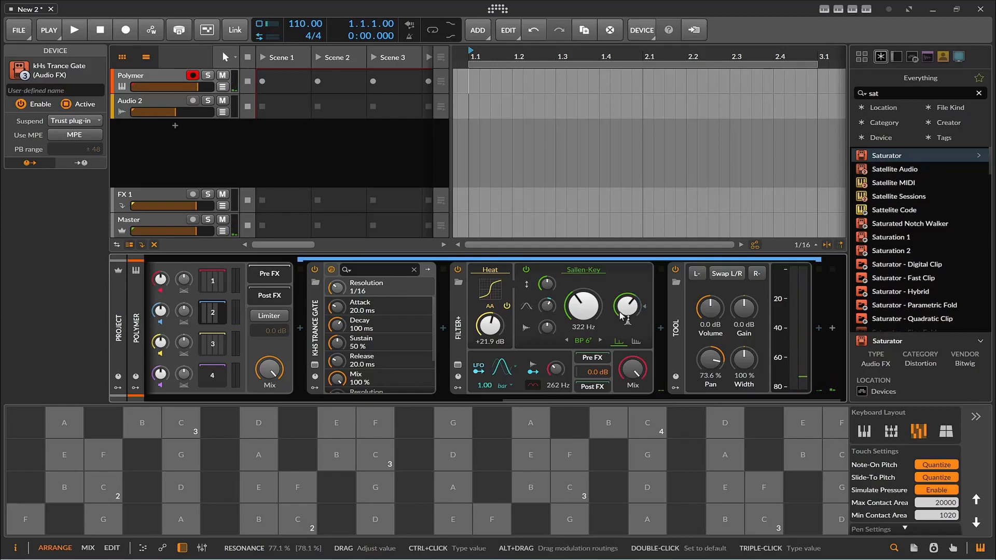
Add a Delay+ device to band 3's chain and place it between the Filter+ and the Tool.
drag(553, 399, 575, 392)
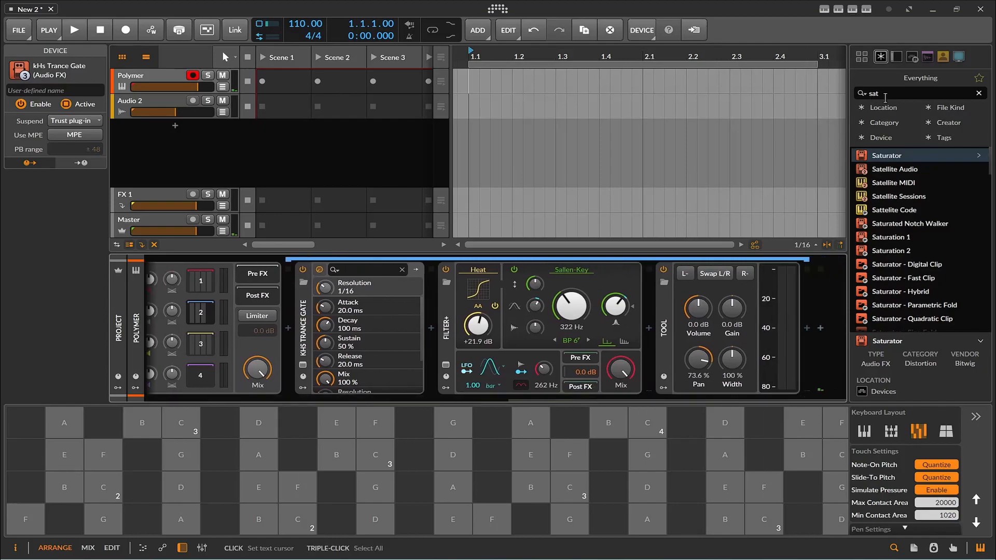
drag(887, 94, 831, 101)
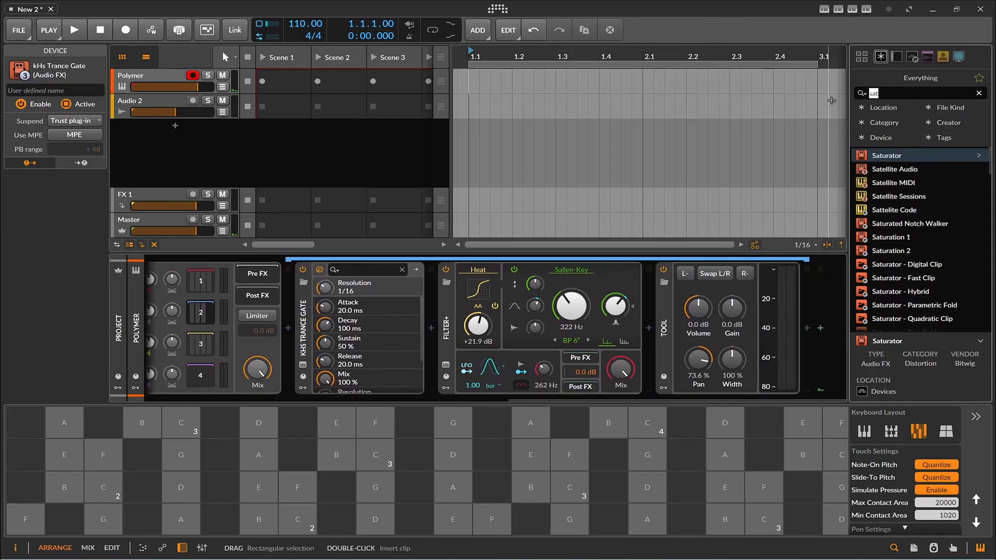
text(del)
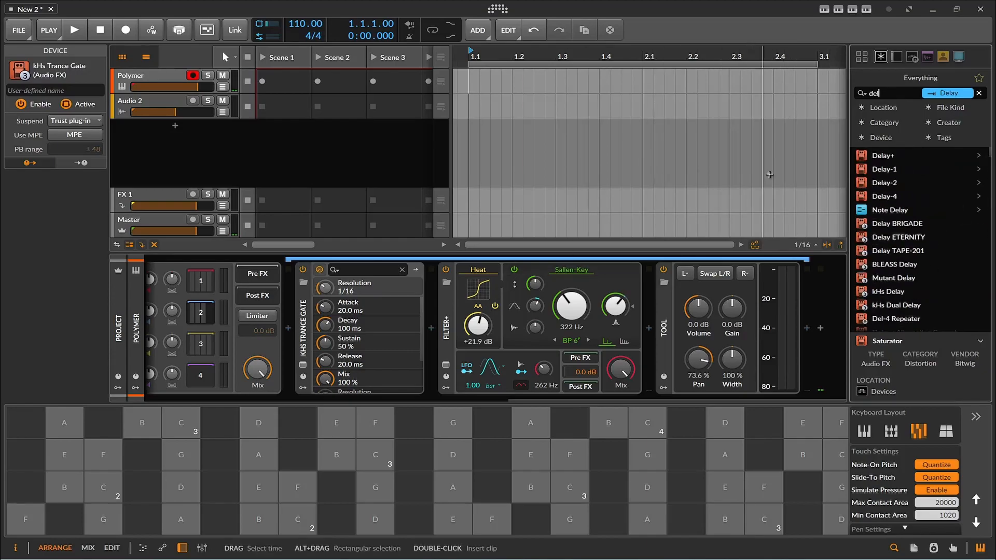
key(Down)
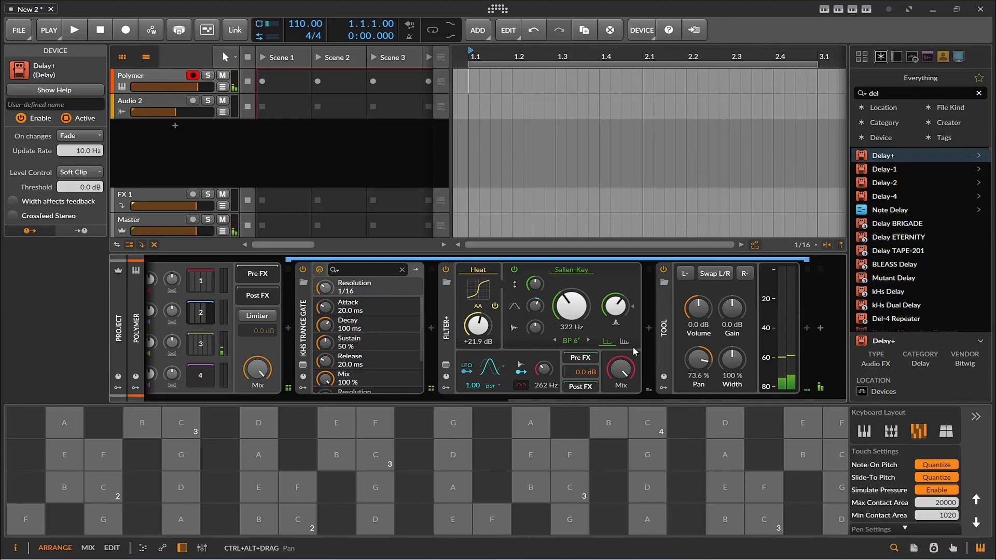
click(204, 340)
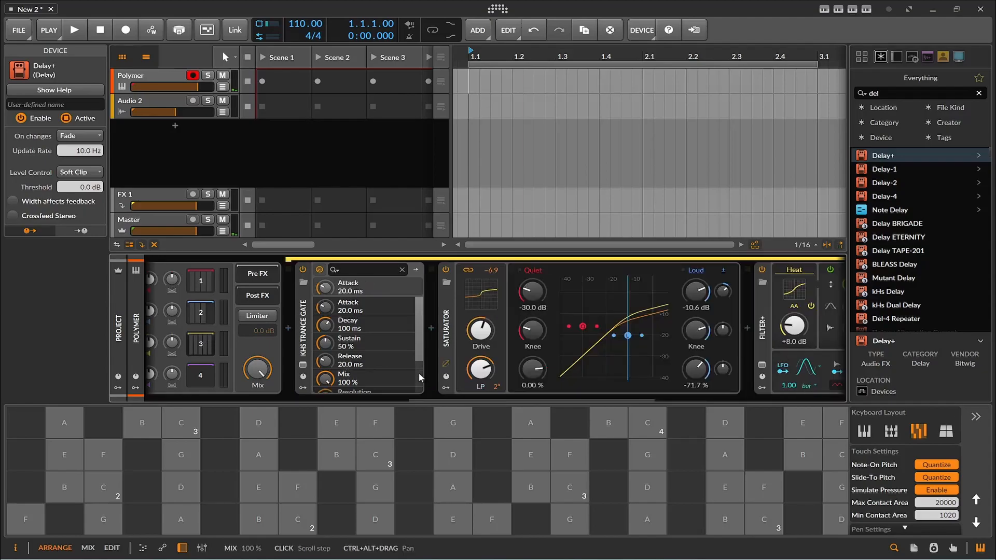
drag(516, 398, 658, 397)
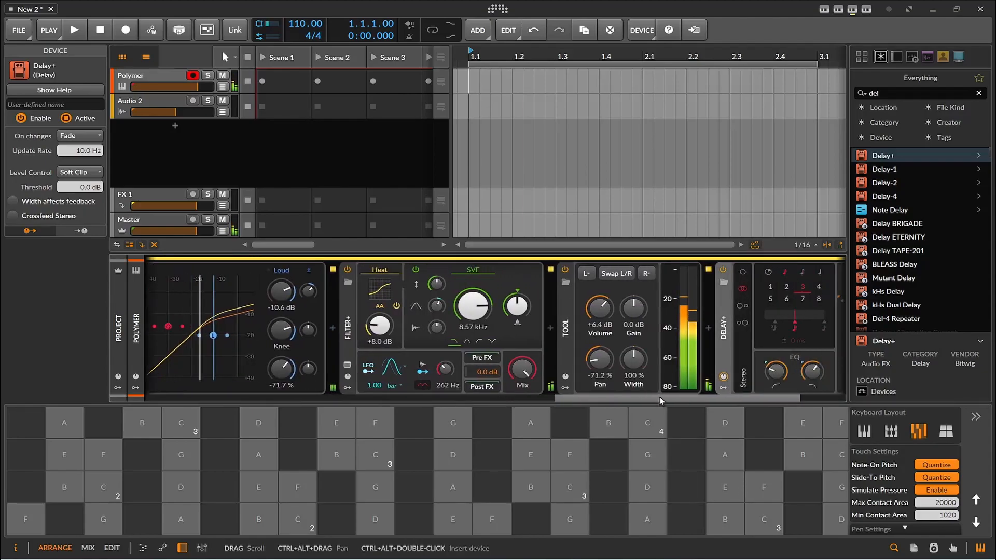
drag(728, 342, 550, 332)
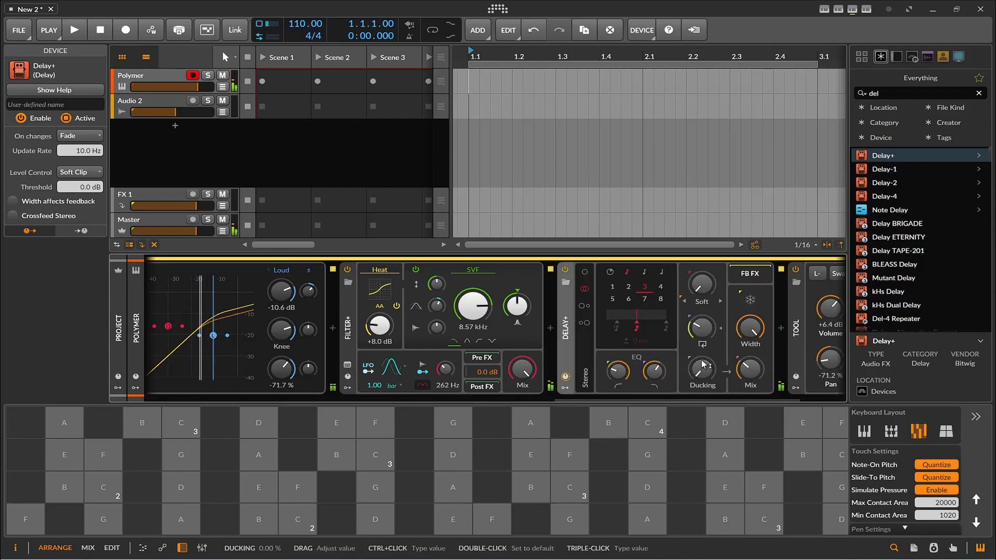
Set band 3's Tool panning to 78.4 % and its volume to +6.6 dB.
drag(694, 397, 703, 358)
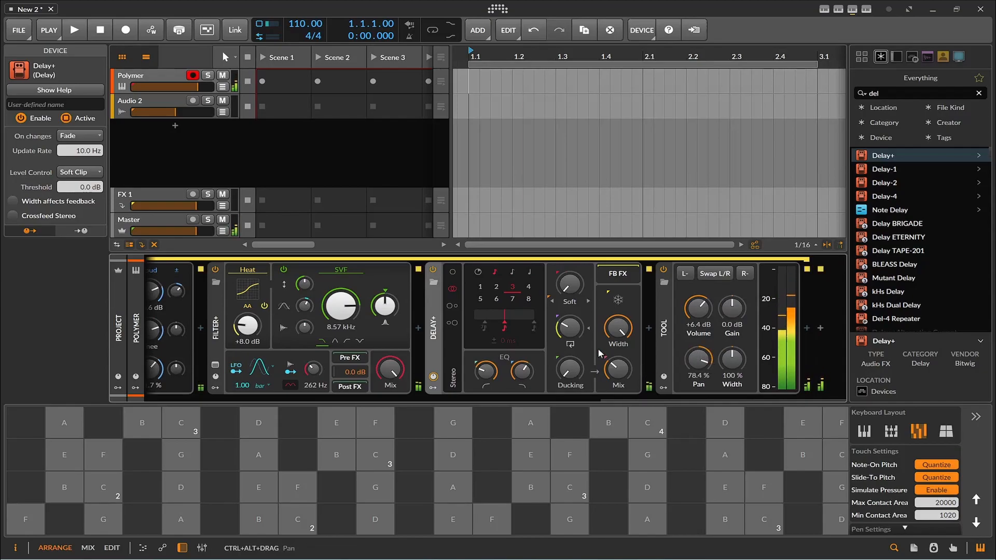
drag(701, 311, 701, 311)
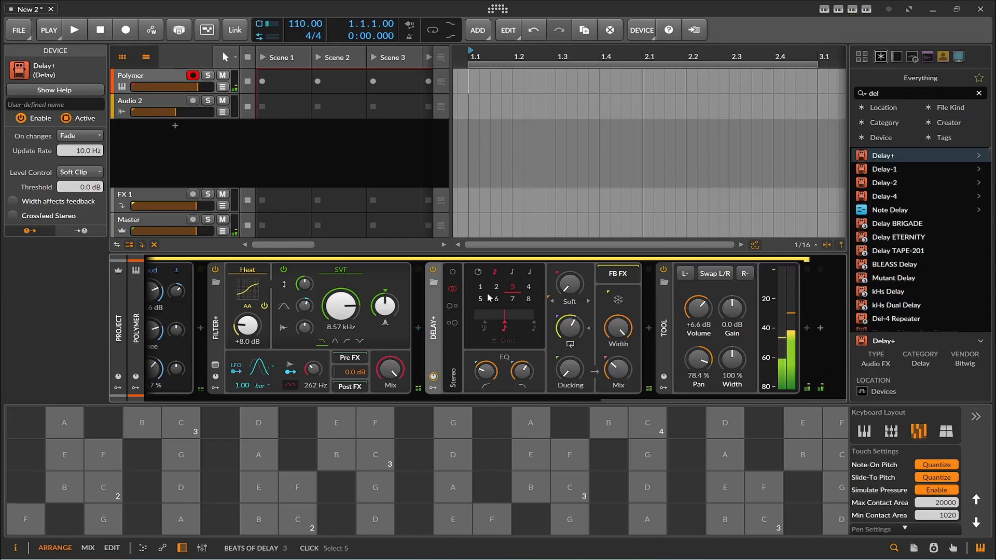
Set band 3's Delay+ to 5 beats of delay and insert a Reverb into its FB FX chain.
click(517, 313)
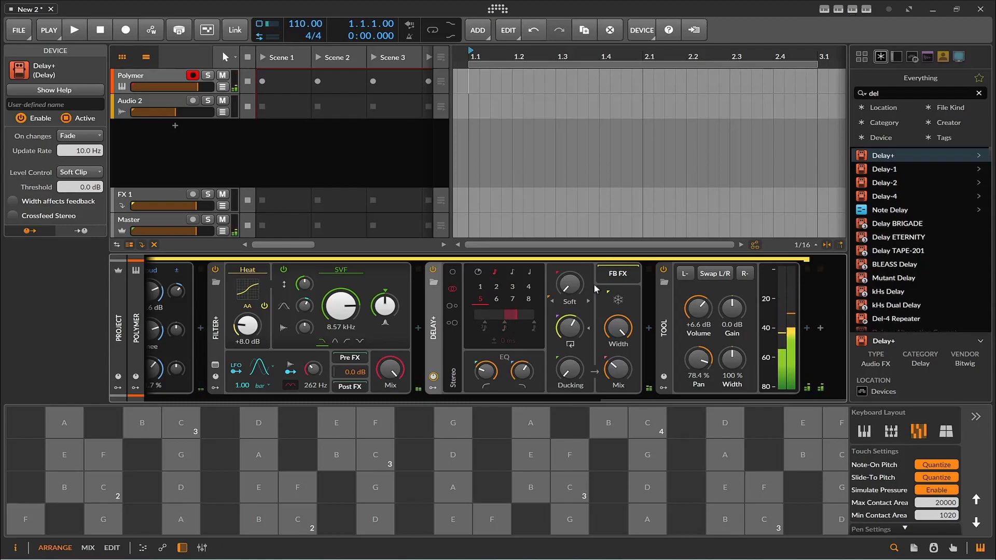
click(616, 275)
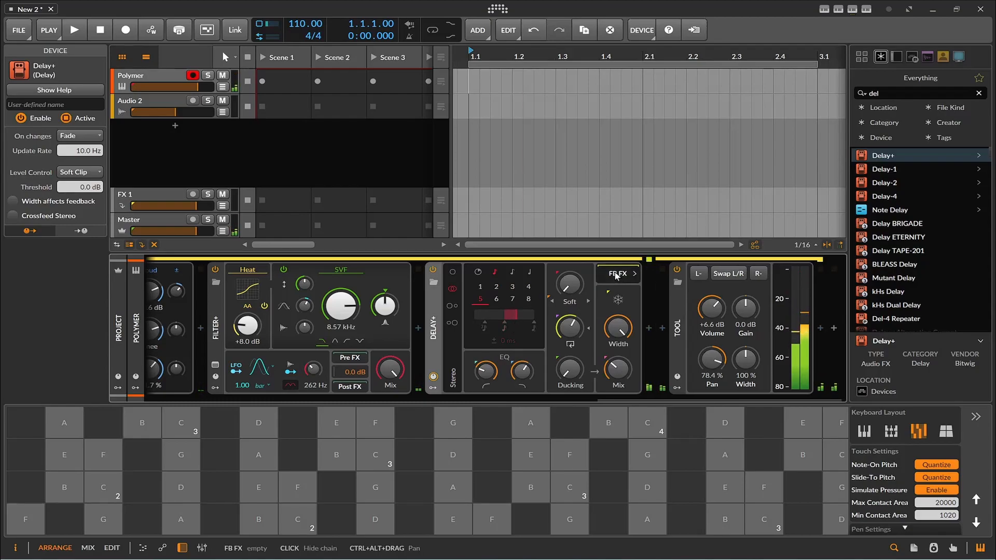
click(895, 95)
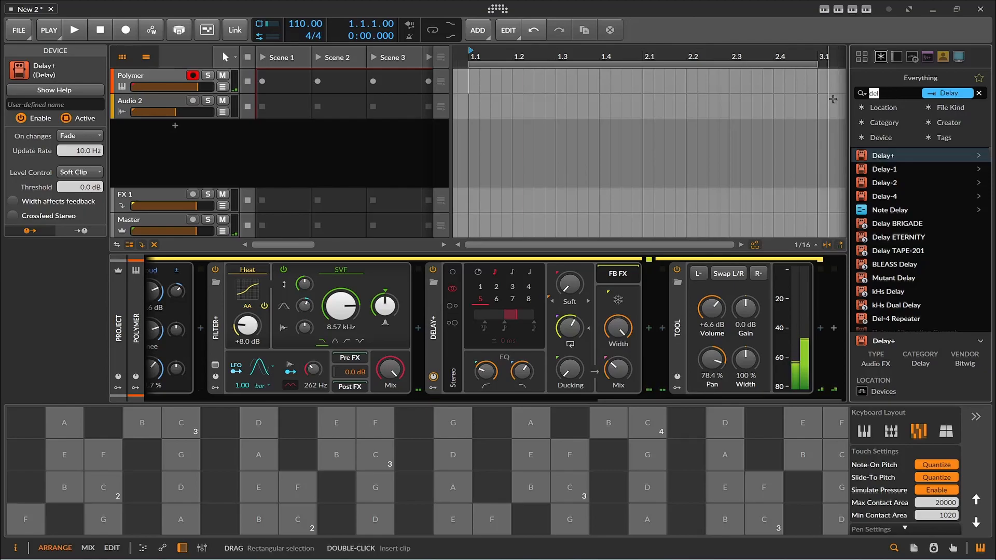
text(rev)
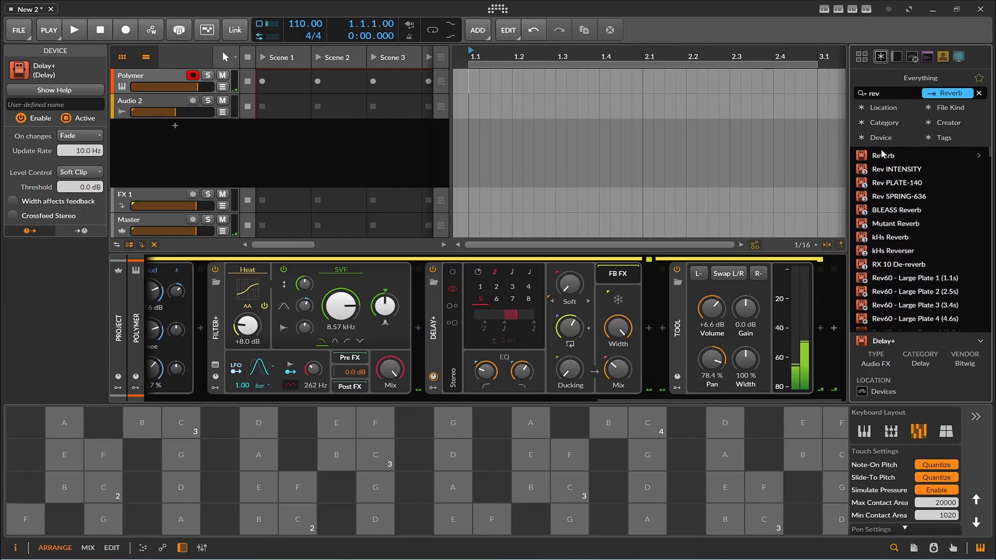
click(886, 155)
drag(886, 157, 651, 328)
Set the late reverb time of the feedback Reverb to 3.10 s and lower its mix slightly.
drag(815, 364, 814, 336)
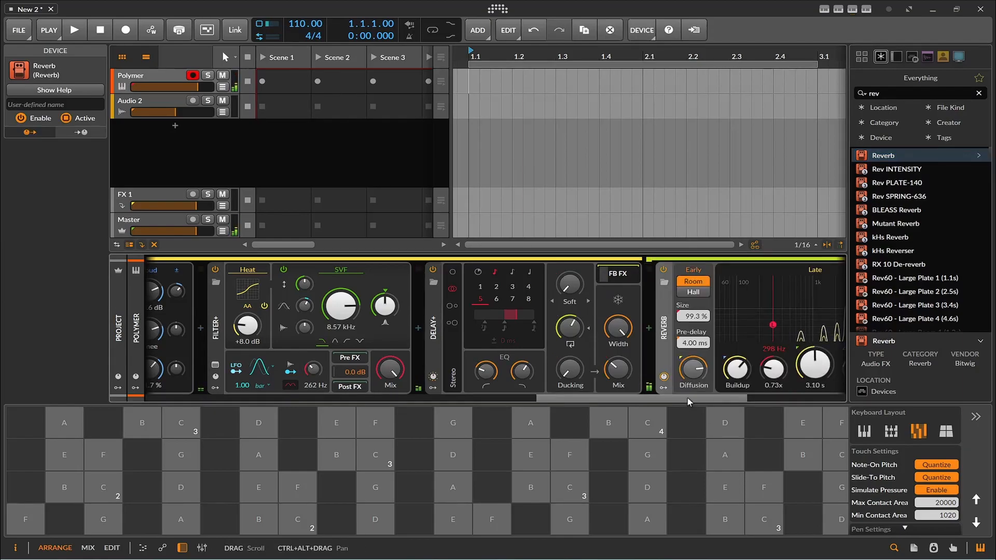
scroll(755, 393, down, 3)
drag(713, 373, 713, 358)
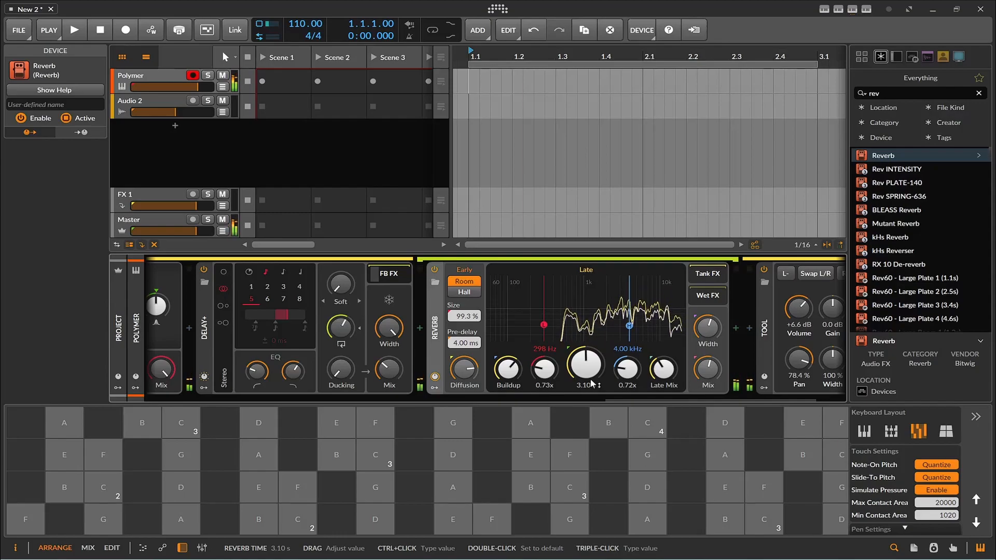
drag(708, 370, 708, 383)
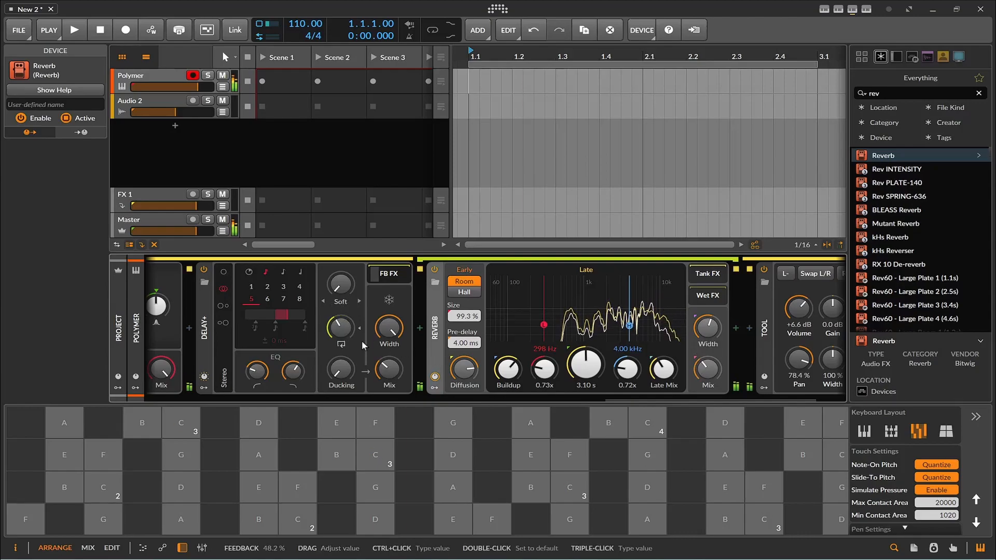
Raise the Delay+ ducking, select 7 beats of delay, and change its Soft mode to Still with a higher amount.
drag(394, 372, 258, 365)
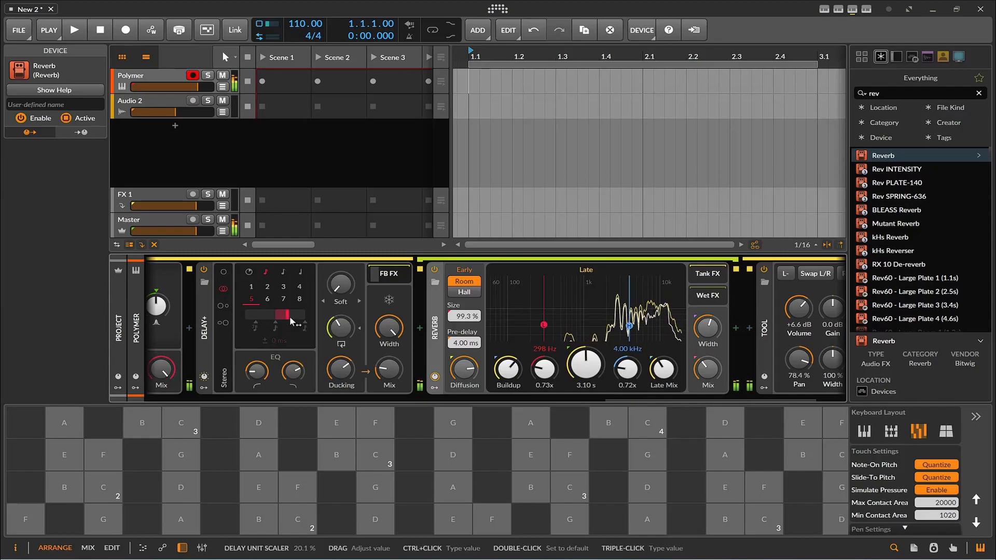
click(283, 299)
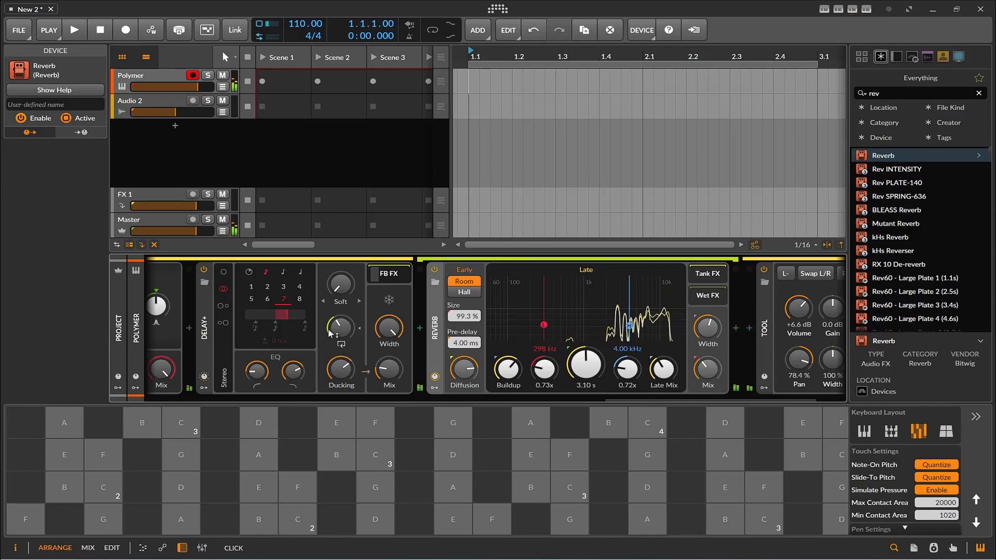
mouse_move(350, 291)
mouse_down()
mouse_move(351, 280)
mouse_move(351, 290)
mouse_up()
click(360, 301)
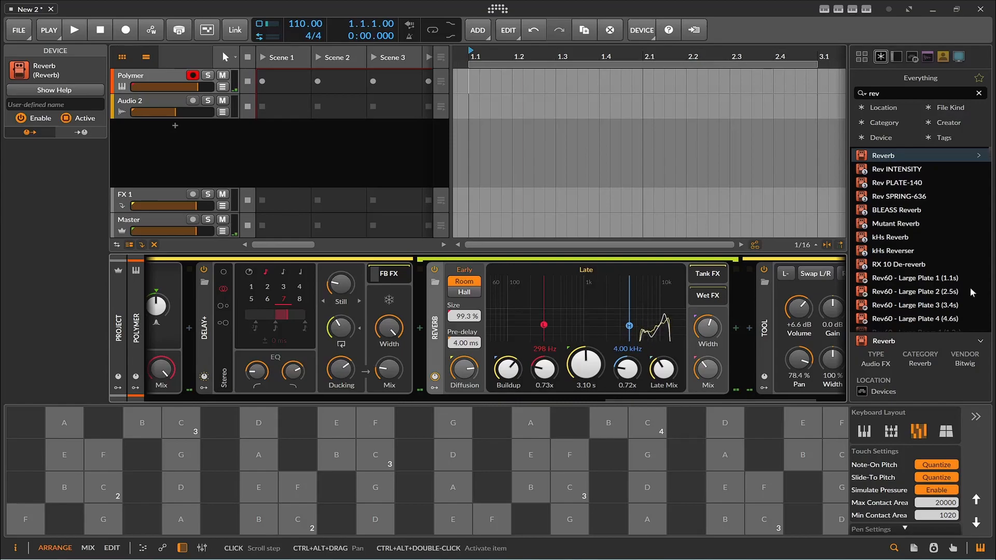
Bypass the Freq Split to compare the sound without the effect and re-enable it.
drag(444, 405, 445, 401)
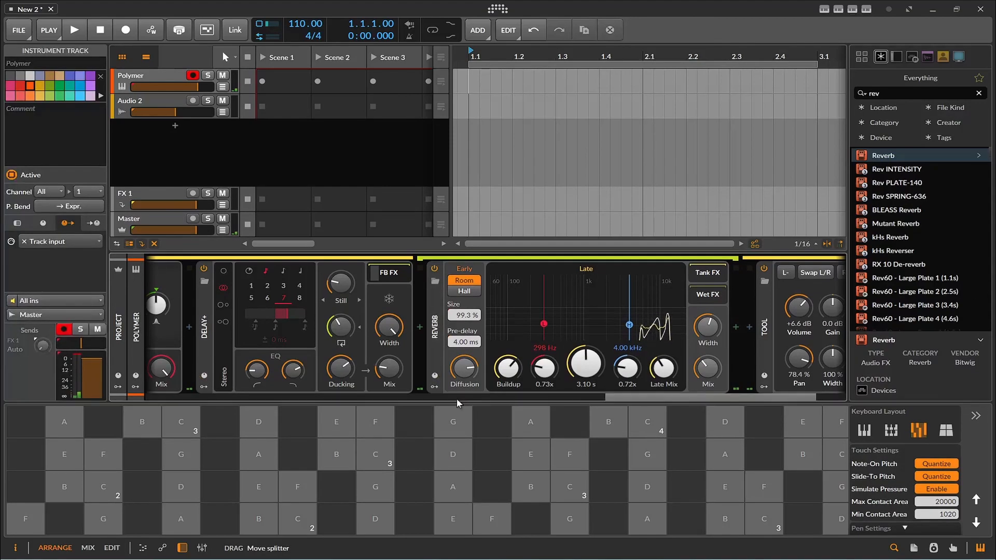
drag(624, 396, 248, 395)
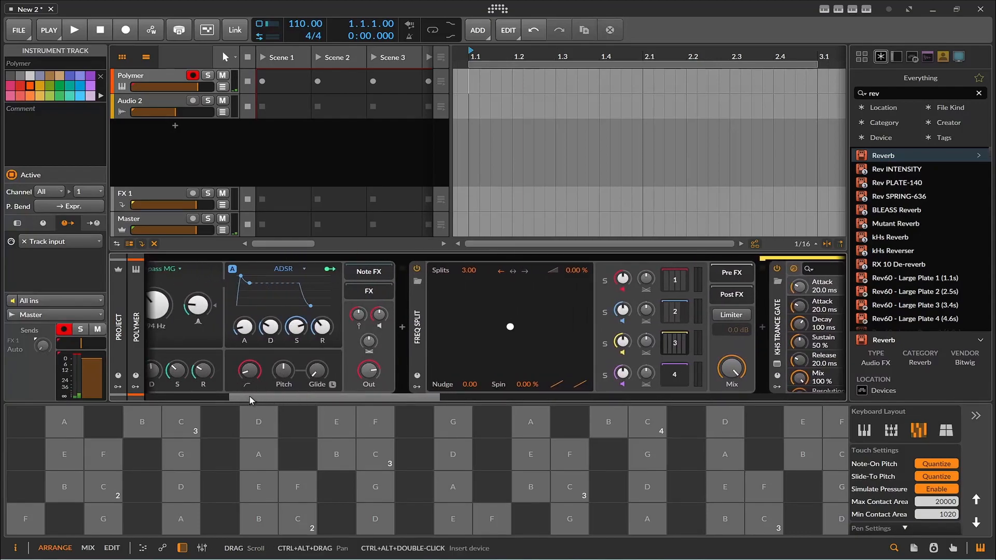
click(417, 268)
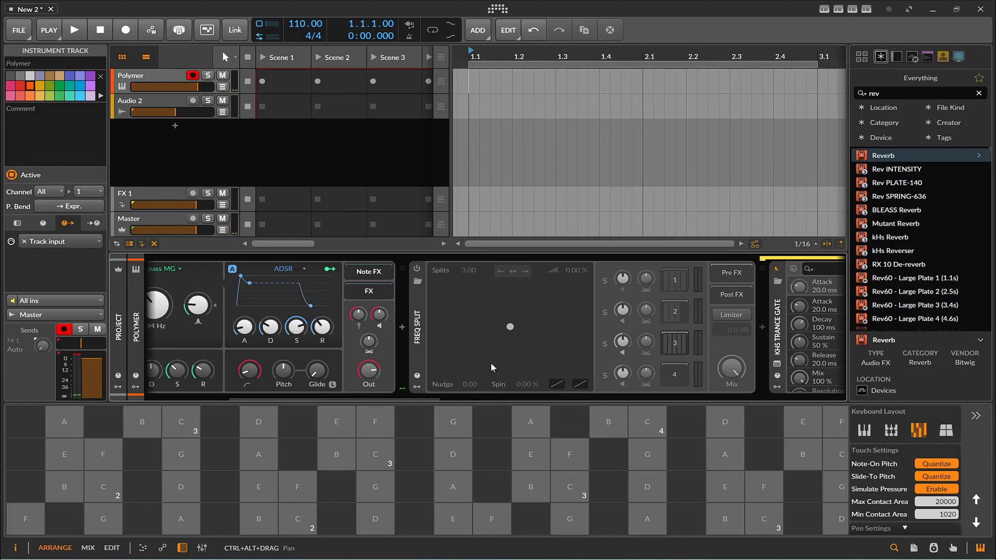
click(420, 269)
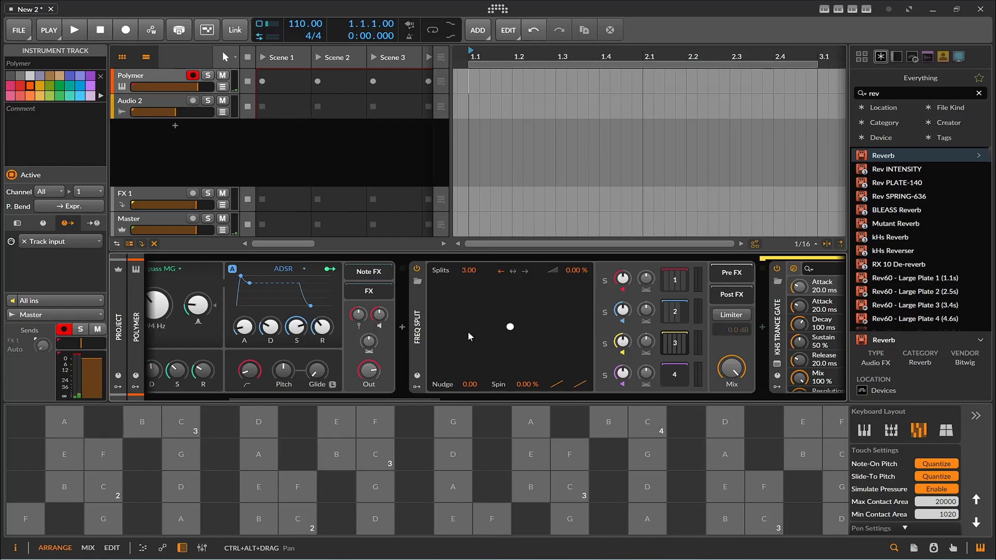
drag(430, 398, 490, 397)
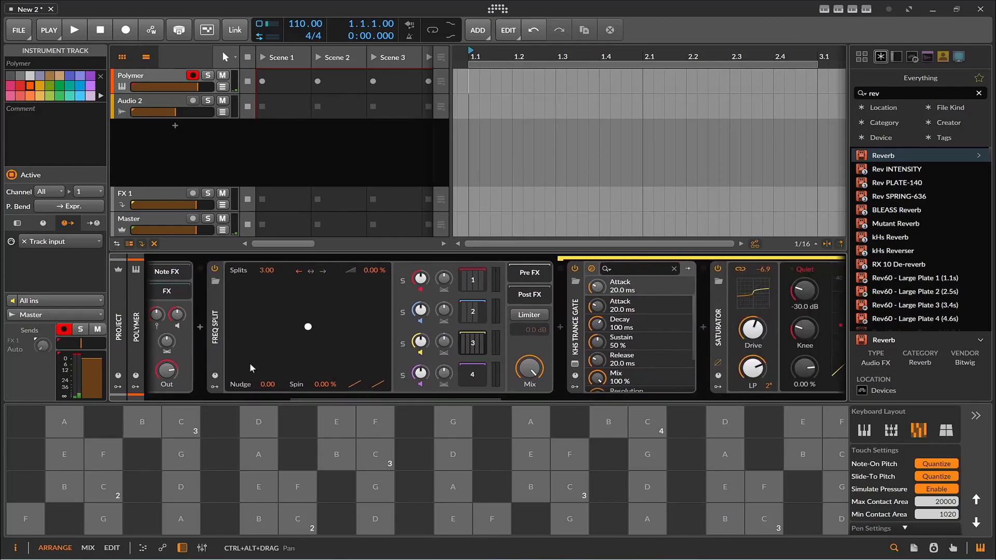
drag(400, 398, 455, 397)
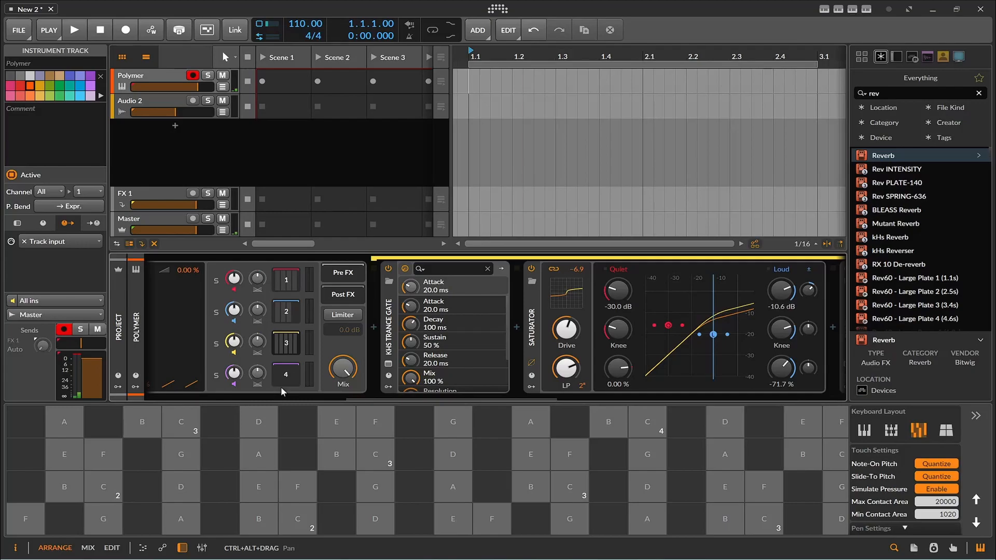
drag(362, 397, 416, 395)
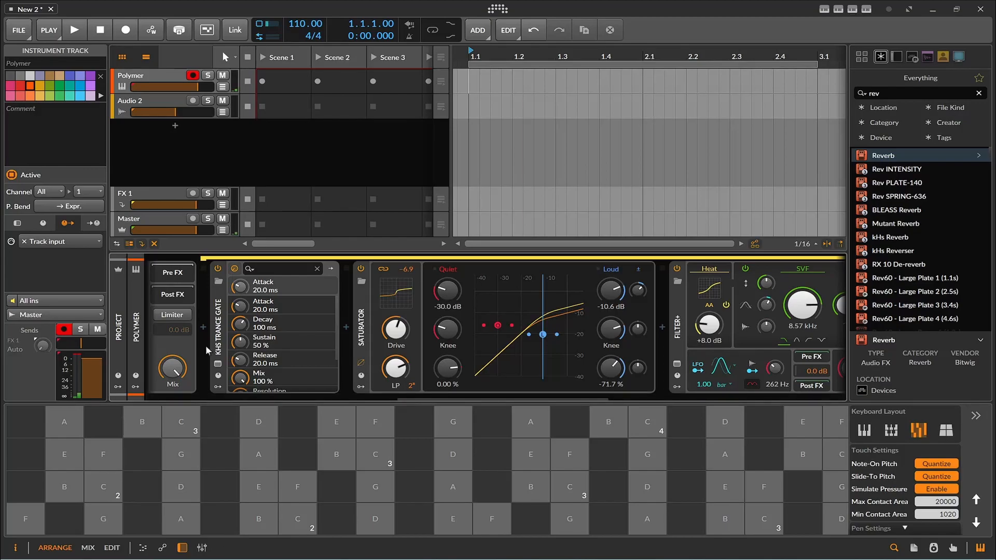
mouse_move(598, 397)
mouse_down()
mouse_move(522, 401)
mouse_move(596, 400)
mouse_up()
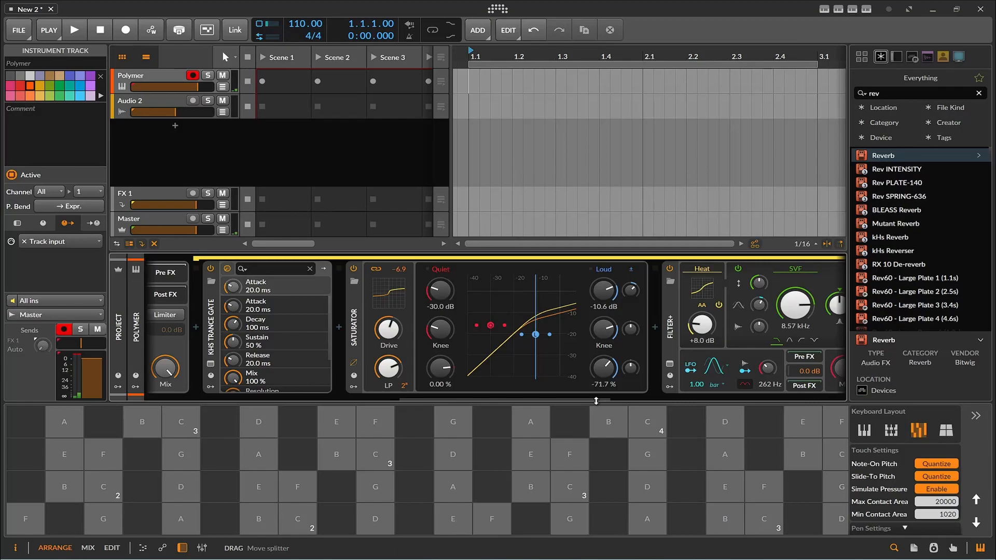
drag(596, 401, 520, 402)
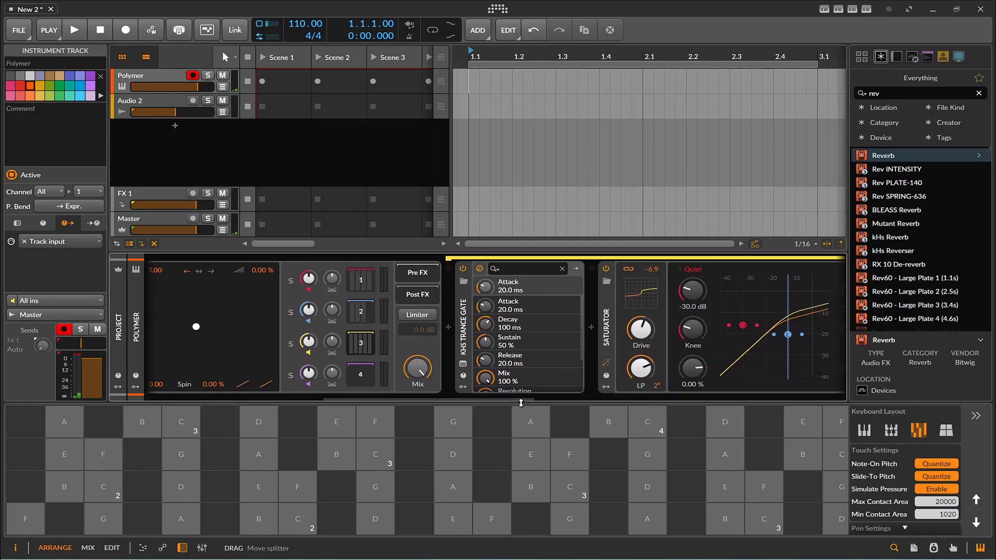